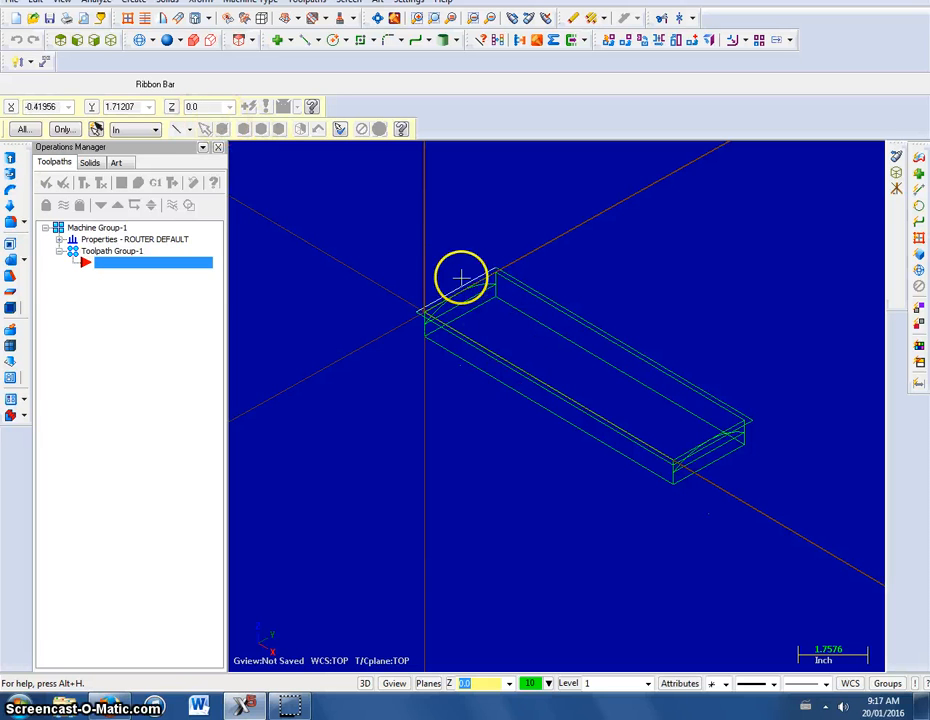
Show the part in top view, fit it on screen, and resize the program window to nearly the full screen width
{"action": "left_click", "coordinate": [61, 40]}
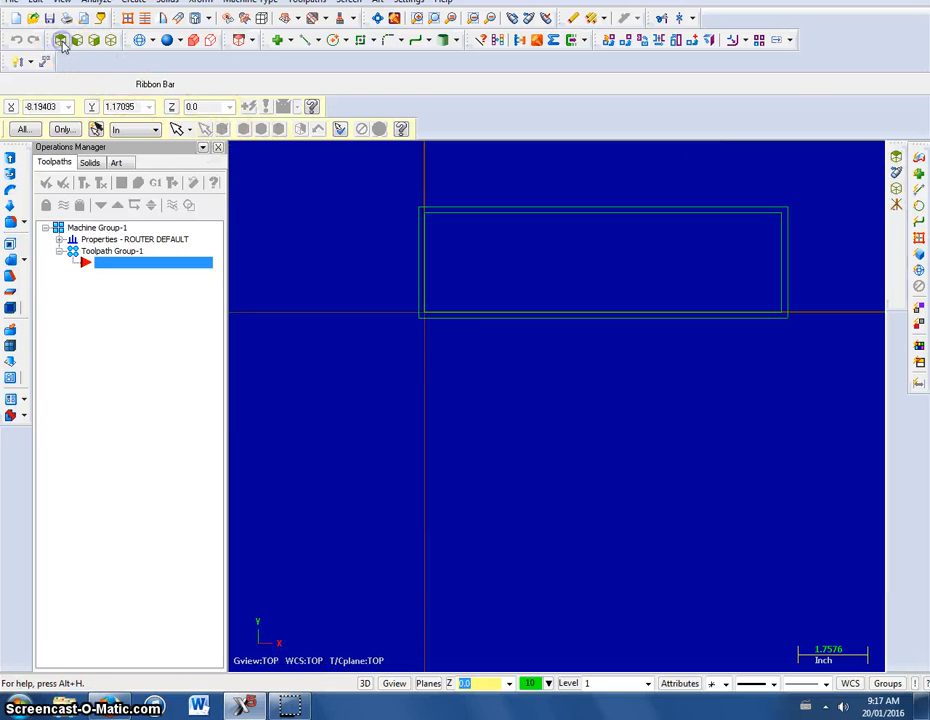
{"action": "left_click", "coordinate": [379, 18]}
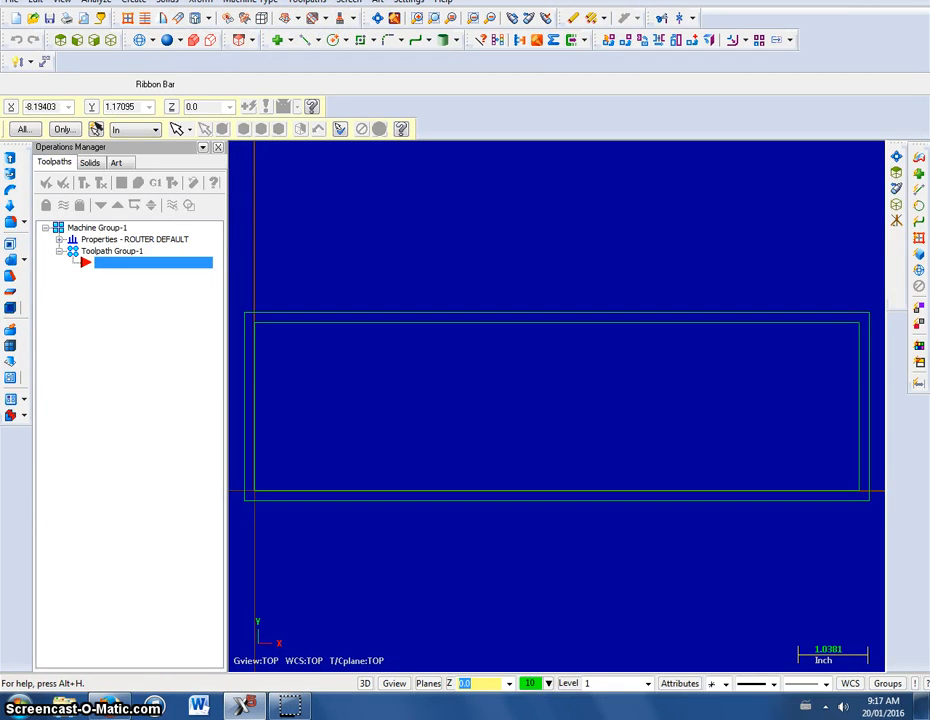
{"action": "double_click", "coordinate": [420, 2]}
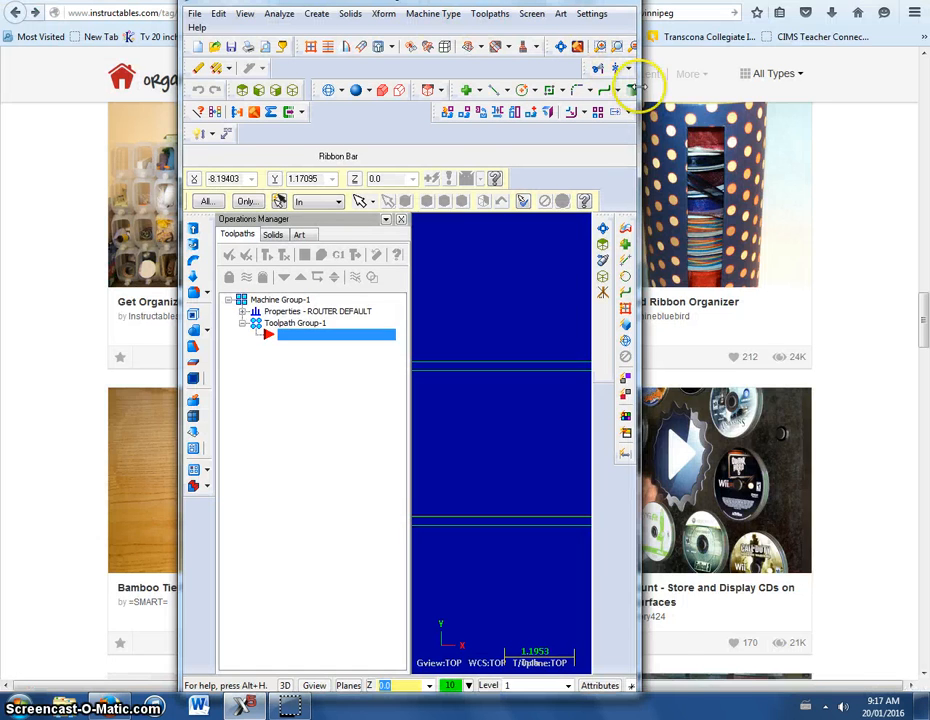
{"action": "left_click_drag", "start_coordinate": [645, 85], "coordinate": [911, 128]}
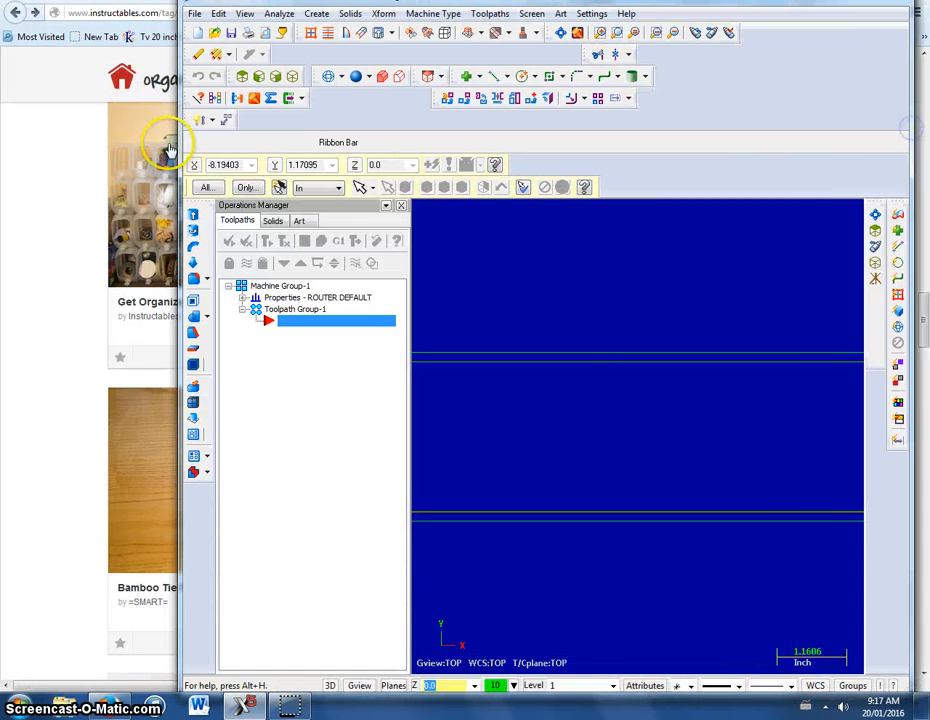
{"action": "left_click_drag", "start_coordinate": [180, 143], "coordinate": [10, 130]}
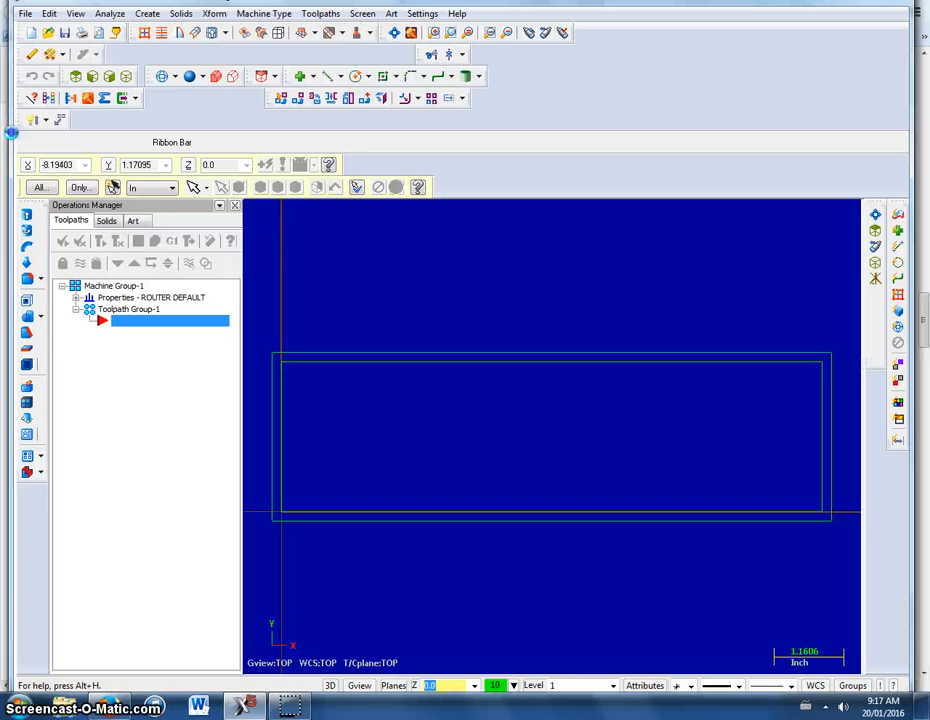
Start creating letters and set their font to TrueType Comic Sans MS in Regular style
{"action": "left_click", "coordinate": [145, 14]}
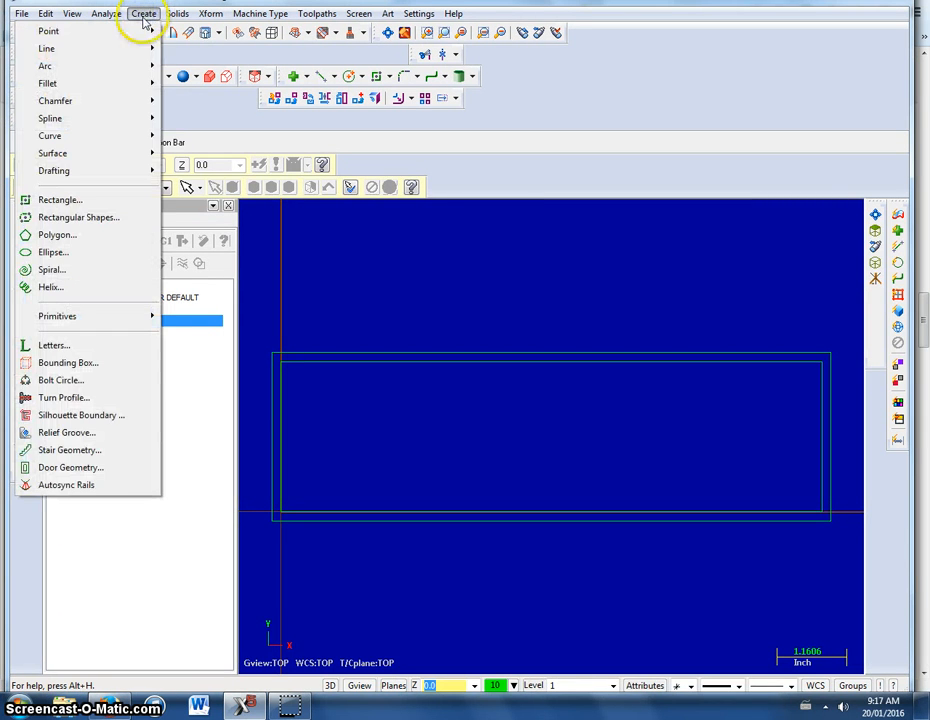
{"action": "left_click", "coordinate": [74, 345]}
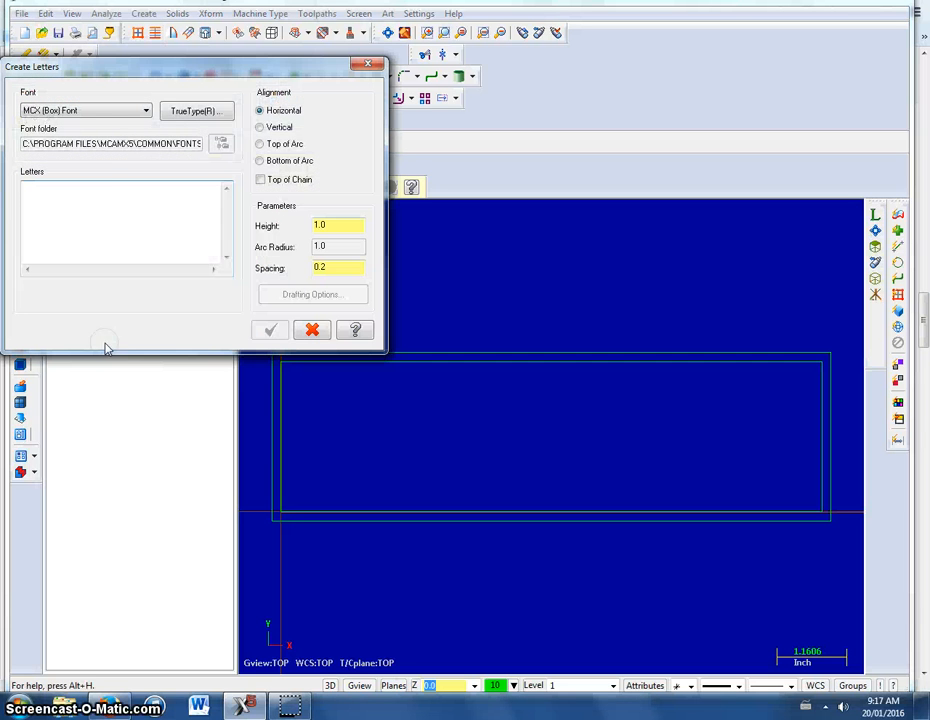
{"action": "left_click", "coordinate": [183, 111]}
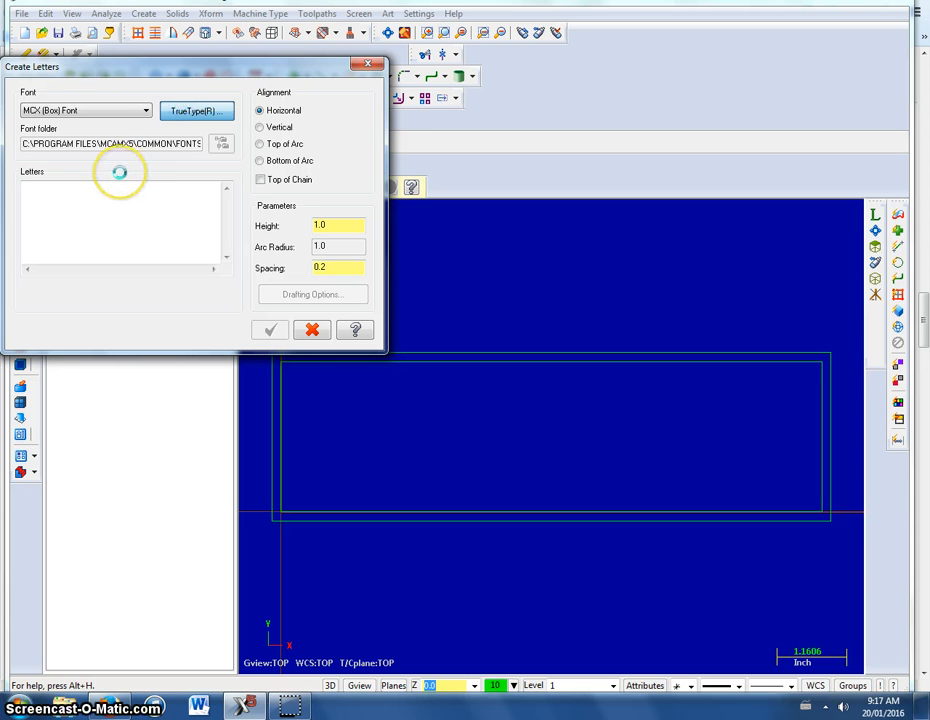
{"action": "scroll", "coordinate": [114, 156], "scroll_direction": "down", "scroll_amount": 3}
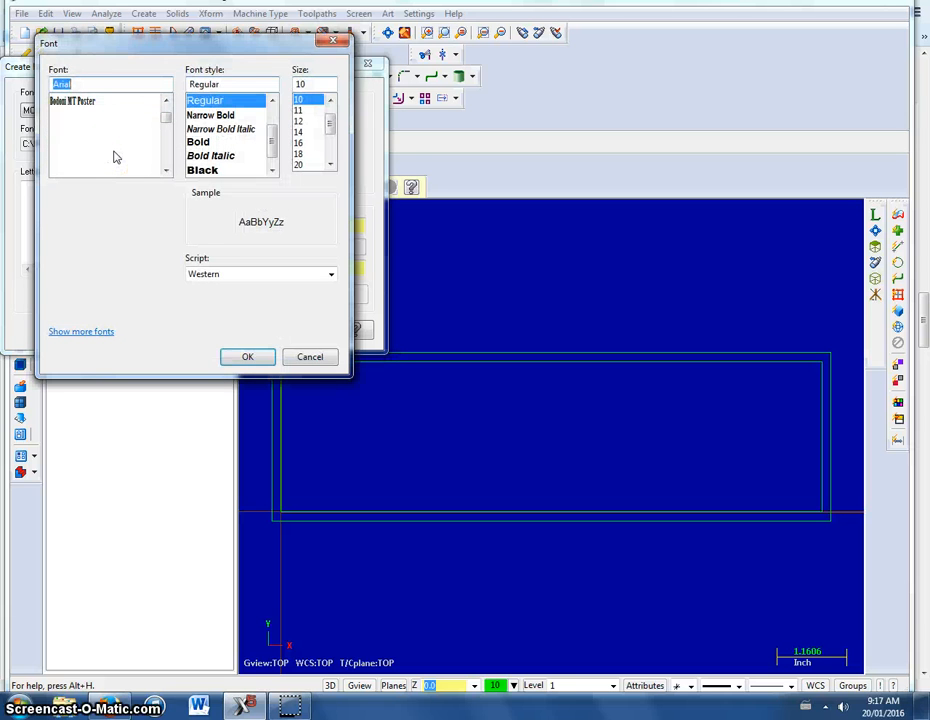
{"action": "scroll", "coordinate": [114, 156], "scroll_direction": "down", "scroll_amount": 8}
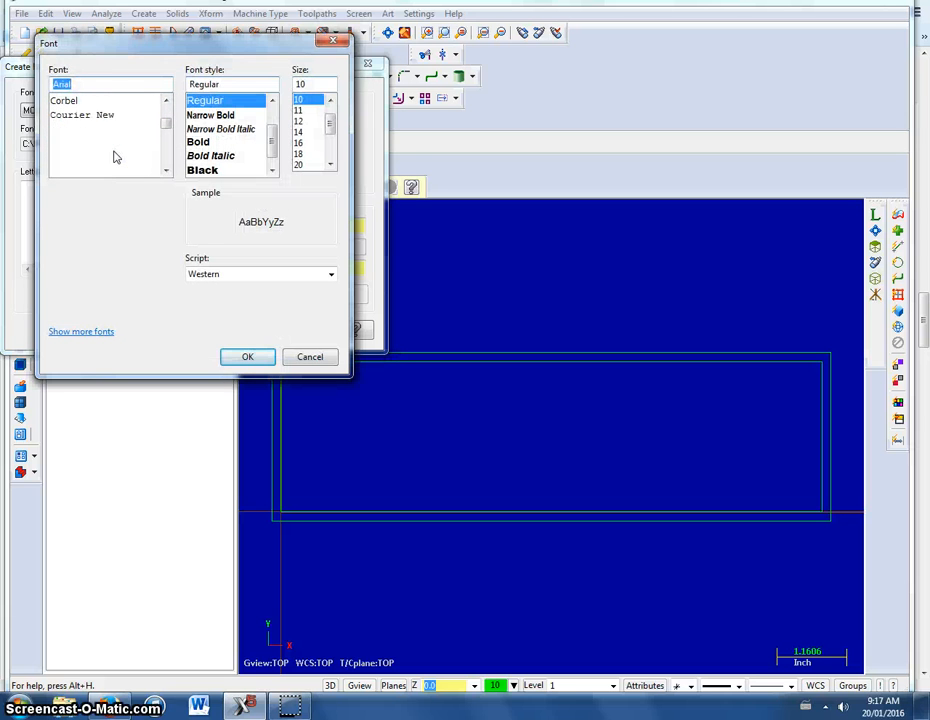
{"action": "scroll", "coordinate": [114, 156], "scroll_direction": "up", "scroll_amount": 2}
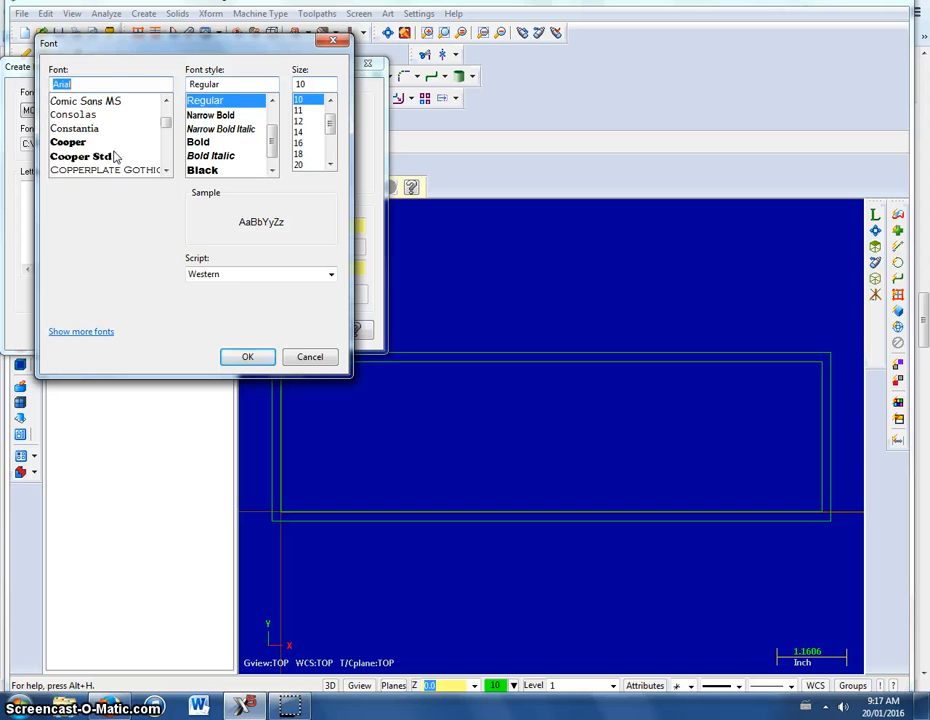
{"action": "left_click", "coordinate": [129, 103]}
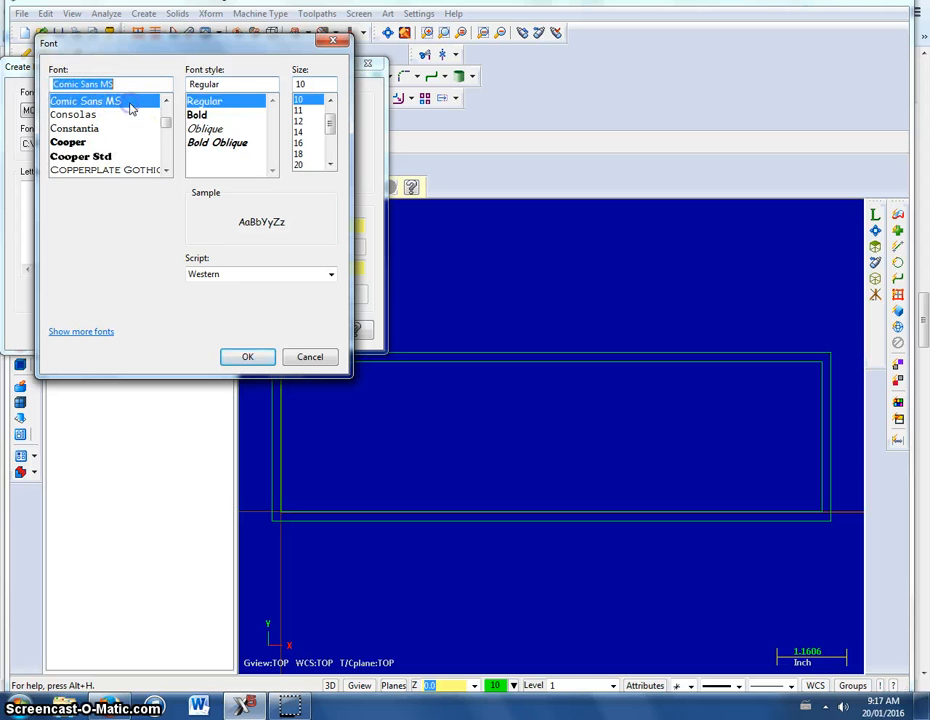
{"action": "left_click", "coordinate": [247, 357]}
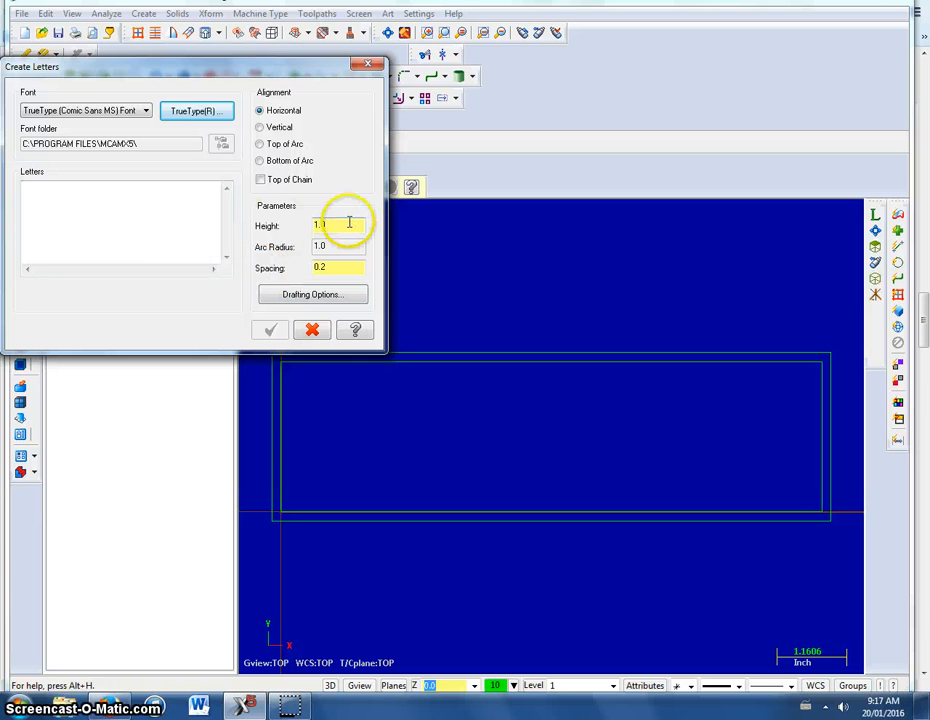
Enter the person's first name in capitals as the letters and set the letter height to 1.5
{"action": "left_click", "coordinate": [161, 210]}
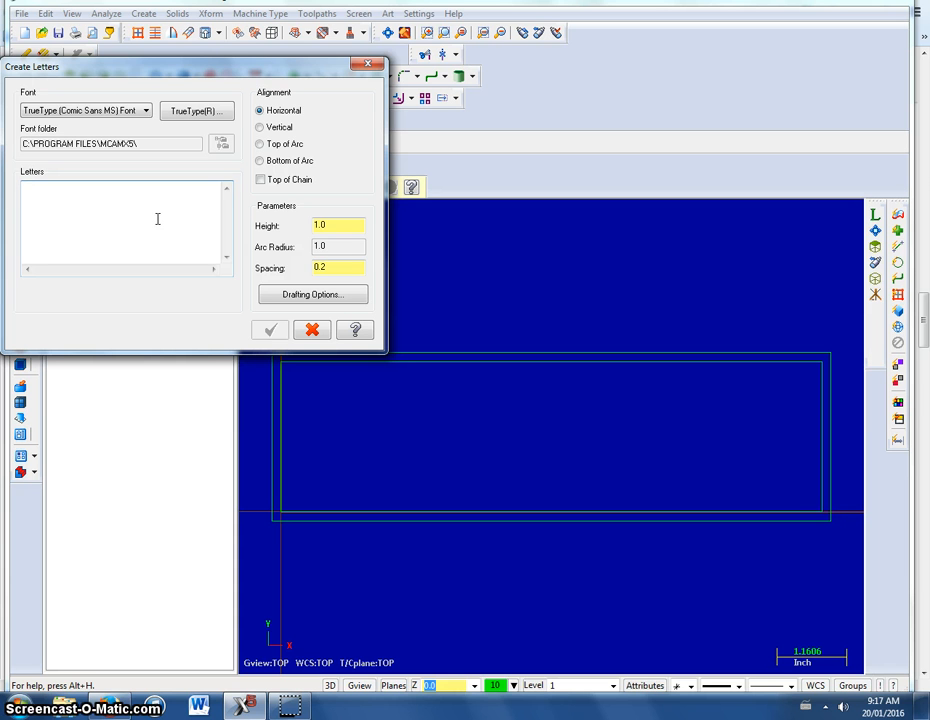
{"action": "left_click", "coordinate": [154, 219]}
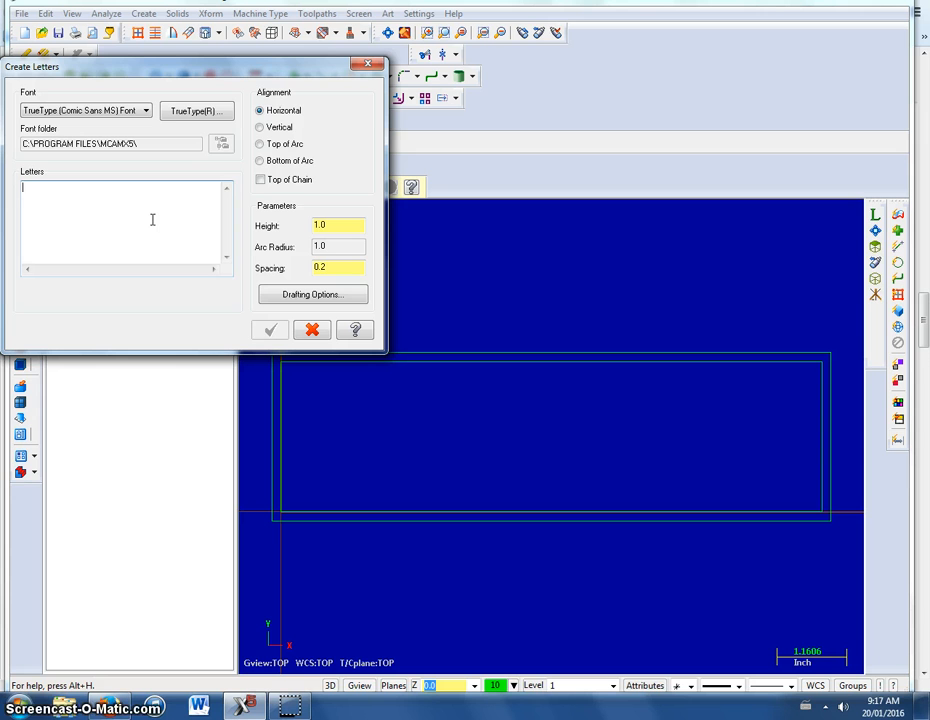
{"action": "type", "text": "ABBY"}
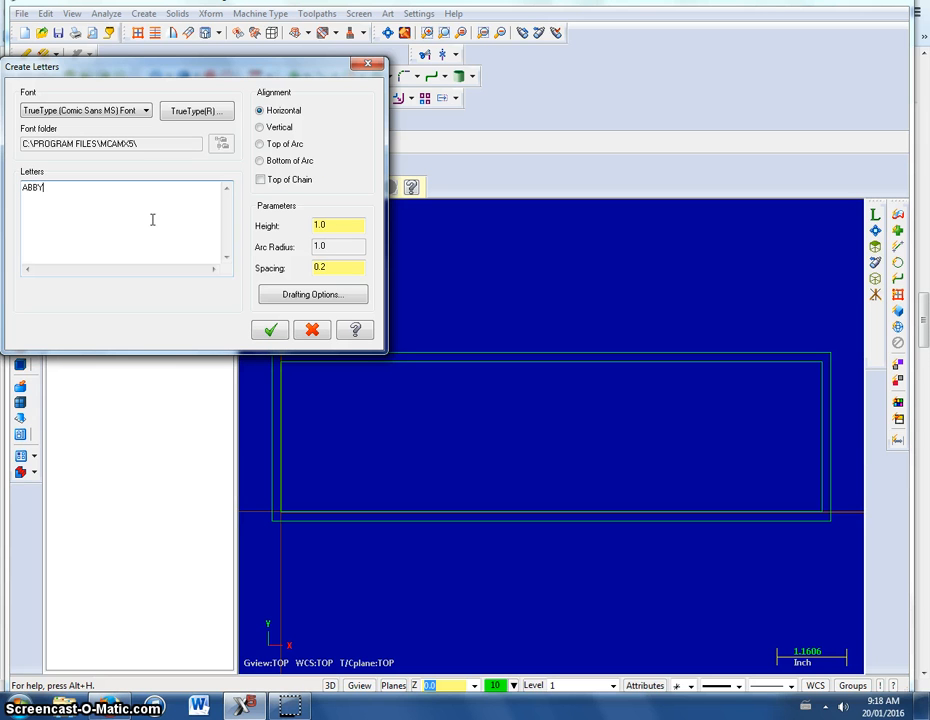
{"action": "left_click", "coordinate": [297, 224]}
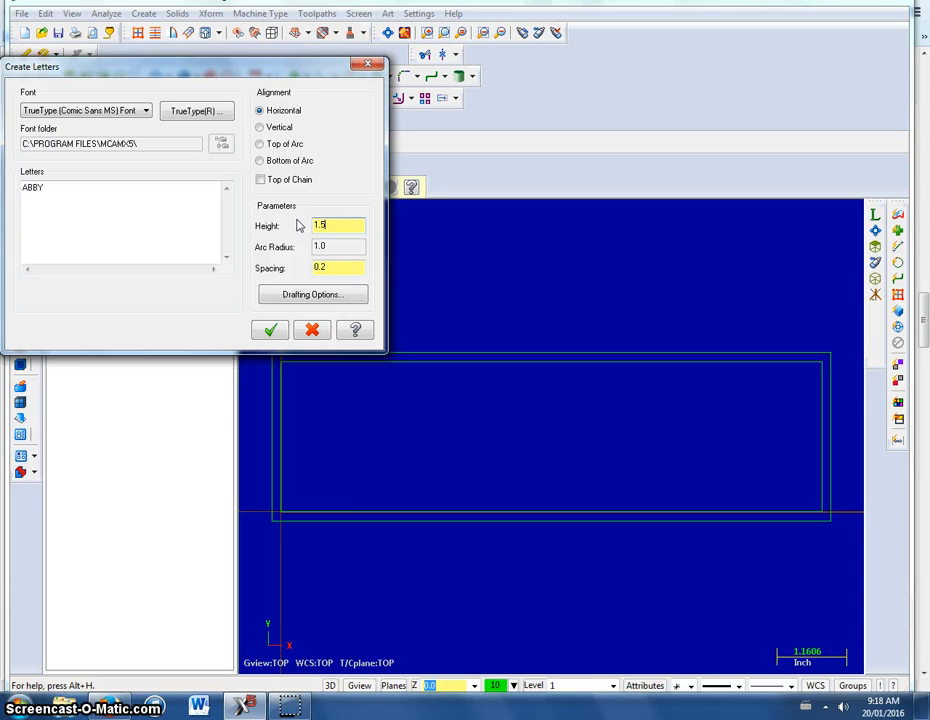
{"action": "type", "text": "1.5"}
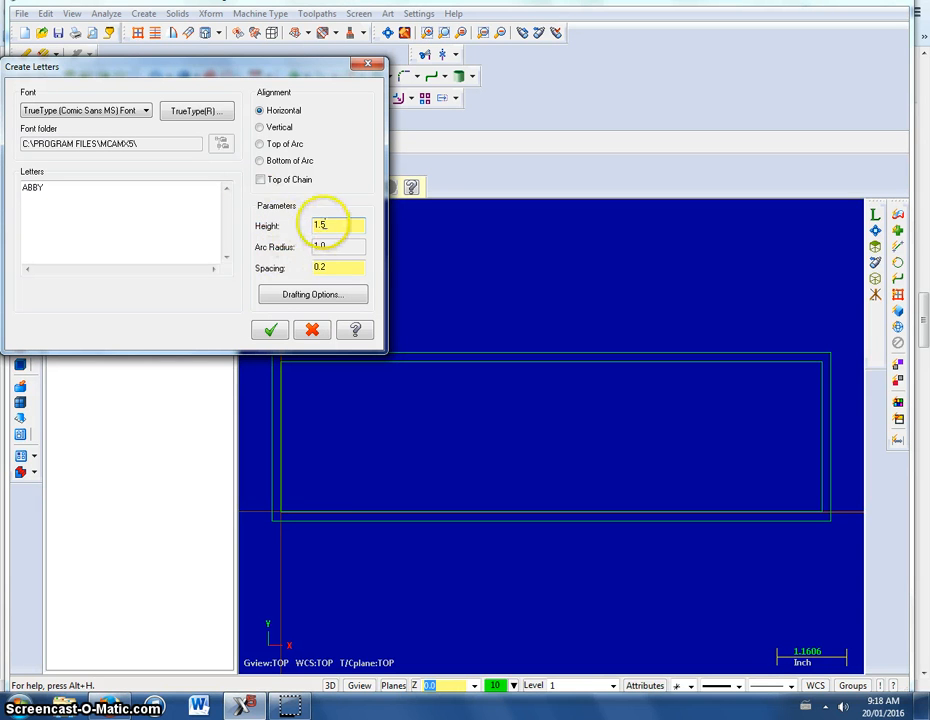
Place the lettering inside the inner rectangle, starting near its lower-left area just above the lower edge
{"action": "left_click", "coordinate": [270, 330]}
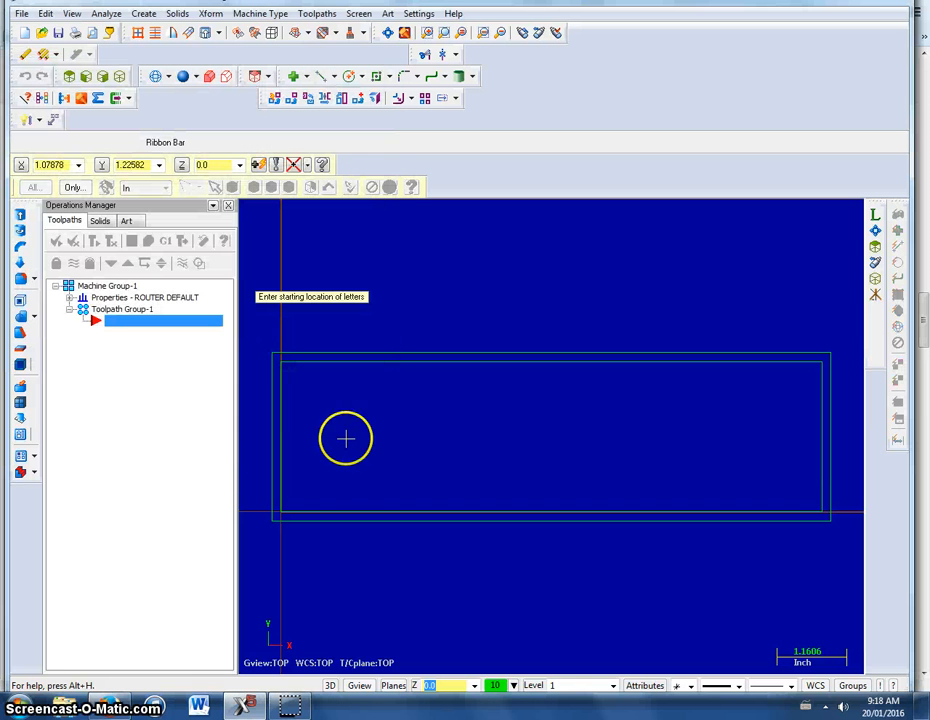
{"action": "left_click", "coordinate": [381, 496]}
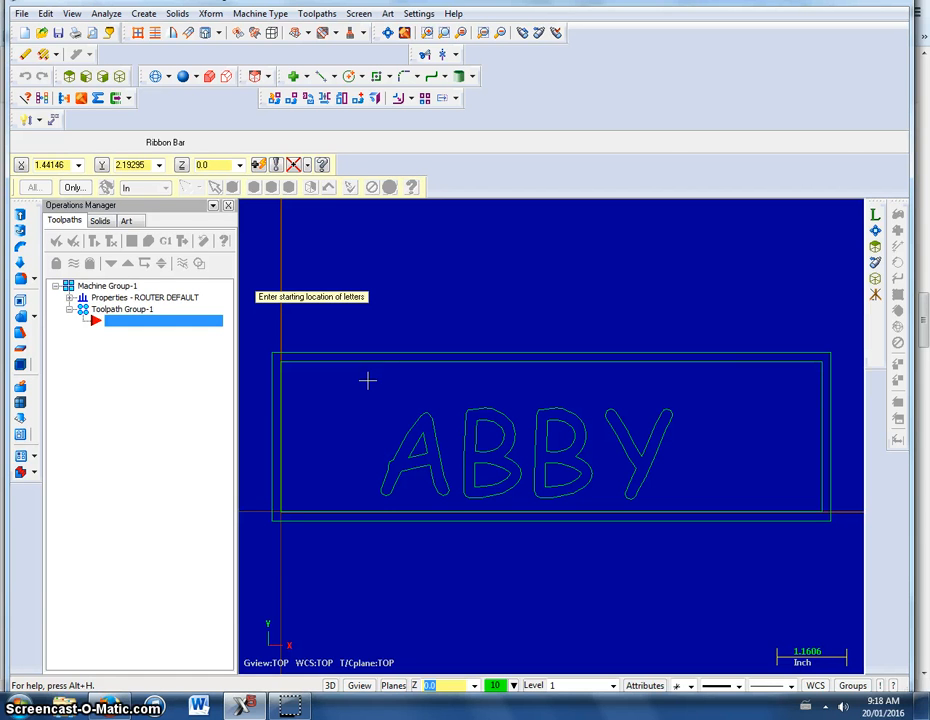
{"action": "key", "text": "Escape"}
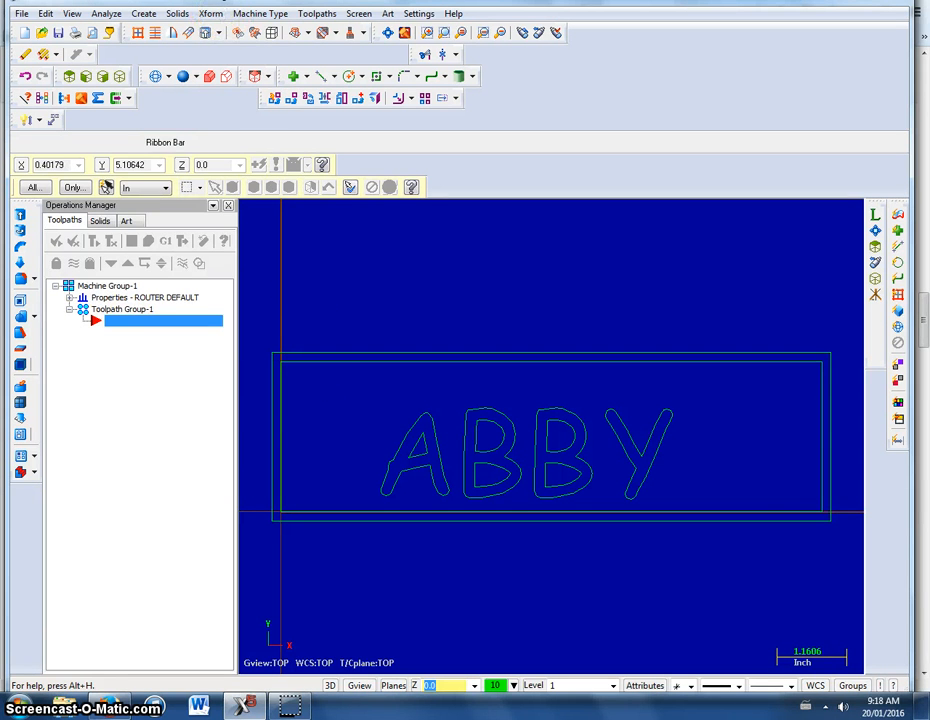
{"action": "left_click", "coordinate": [210, 13]}
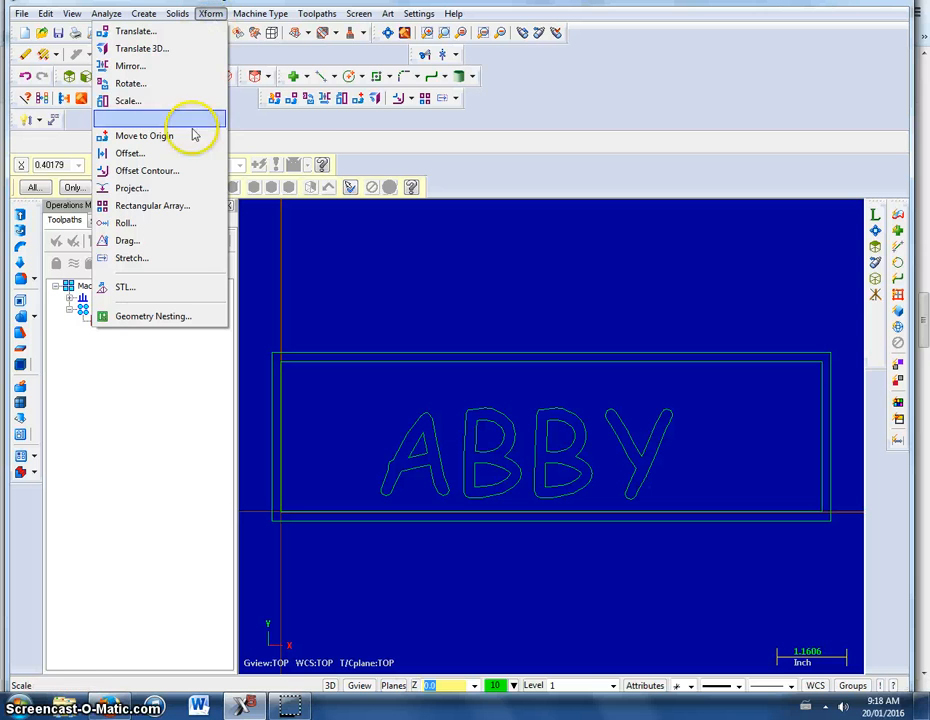
{"action": "left_click", "coordinate": [196, 241]}
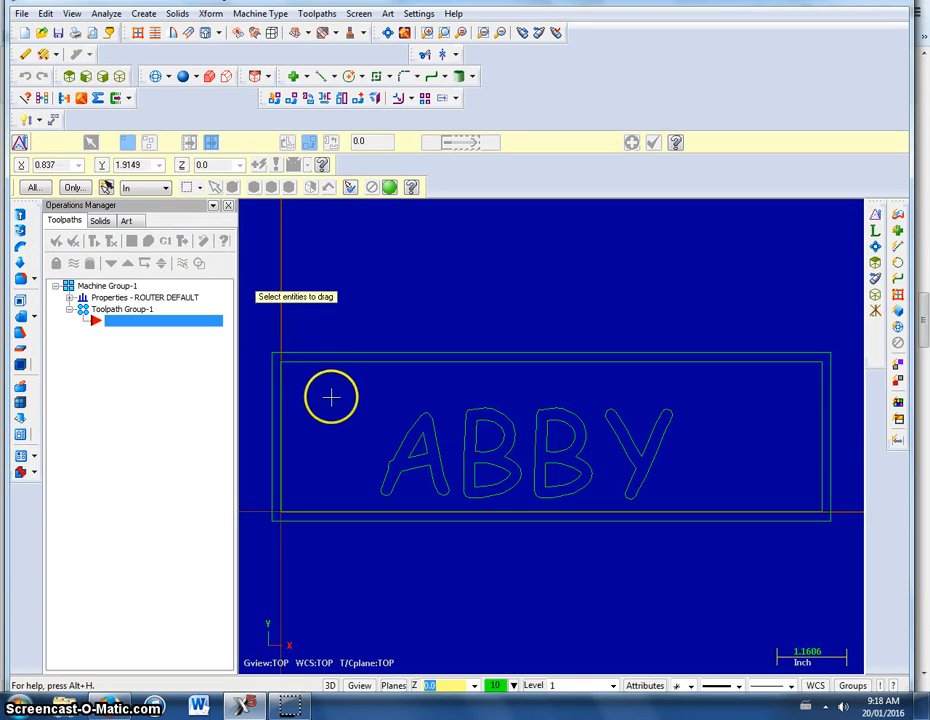
{"action": "left_click_drag", "start_coordinate": [350, 398], "coordinate": [687, 506]}
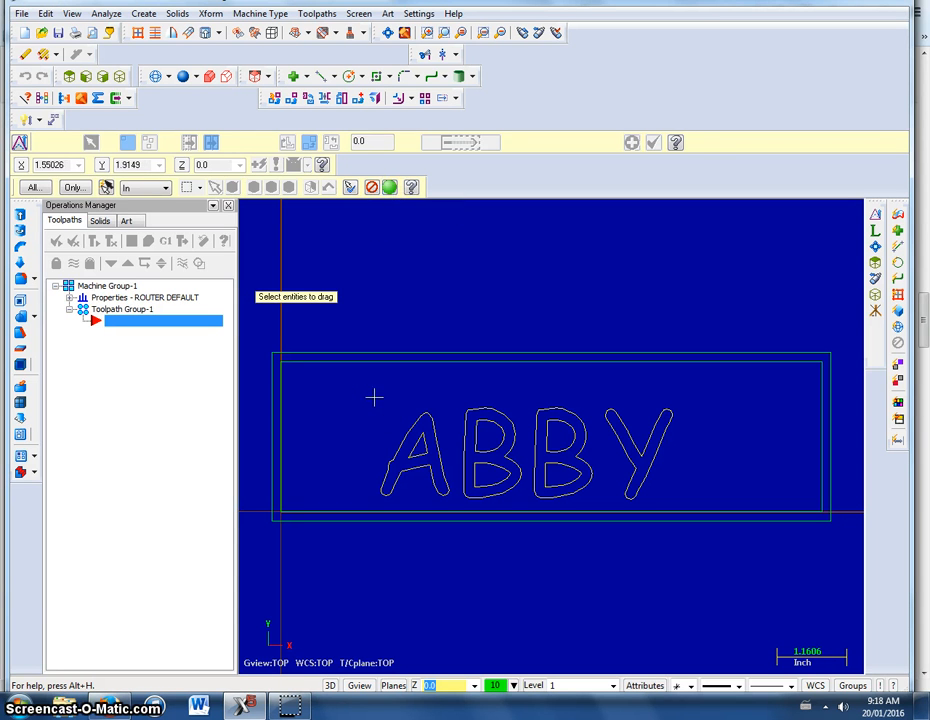
{"action": "key", "text": "Escape"}
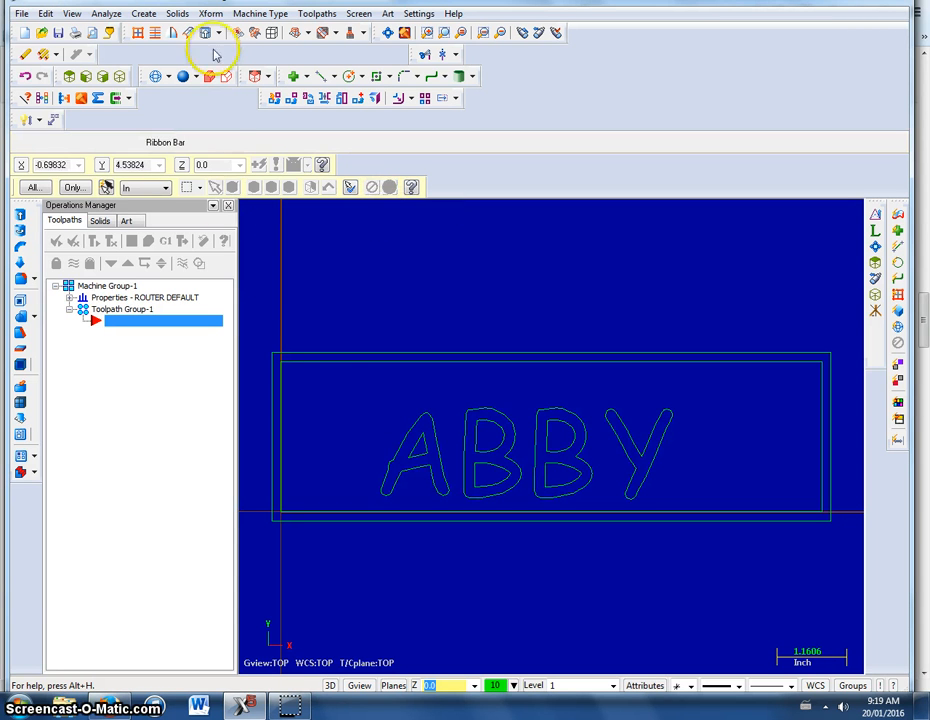
Move all the letters, without copying, by about 0.50 in X and 0.25 in Y to centre them in the rectangle using Drag
{"action": "left_click", "coordinate": [209, 14]}
{"action": "left_click", "coordinate": [155, 241]}
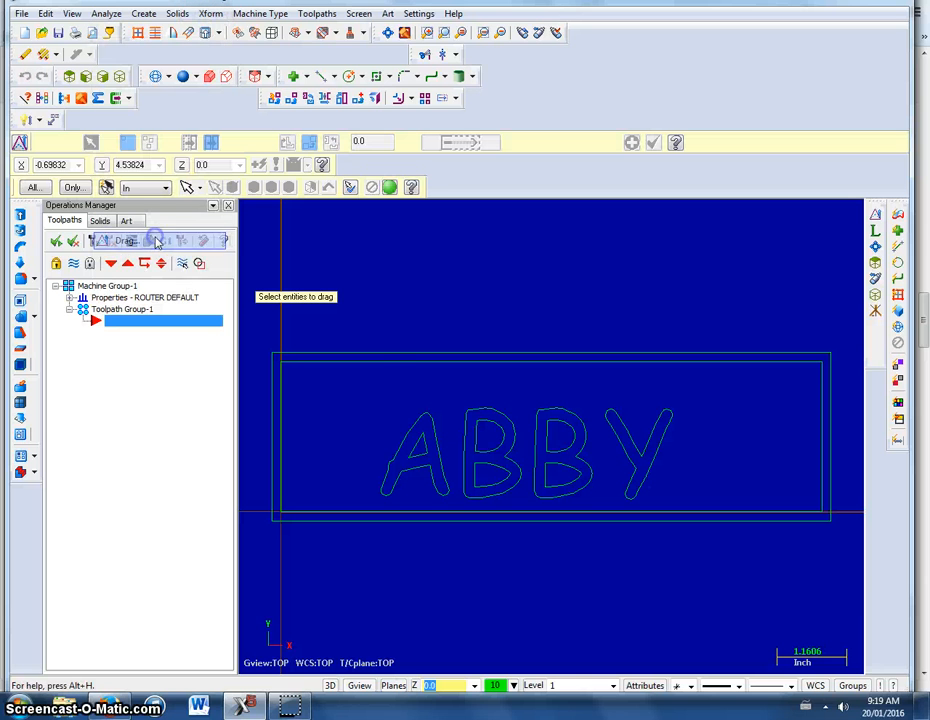
{"action": "left_click_drag", "start_coordinate": [365, 397], "coordinate": [677, 503]}
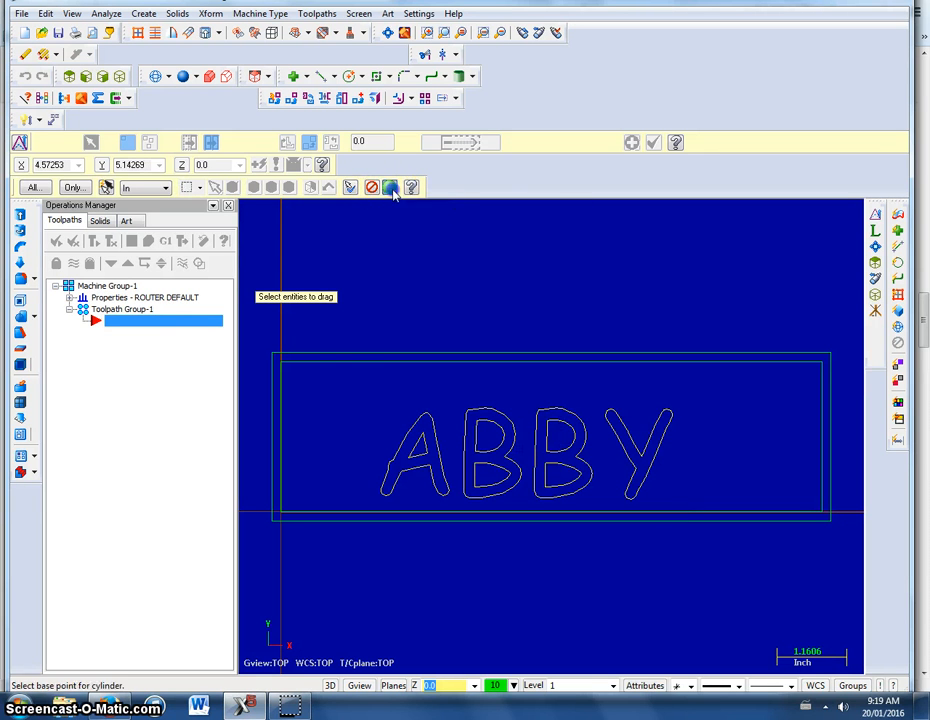
{"action": "left_click", "coordinate": [392, 192]}
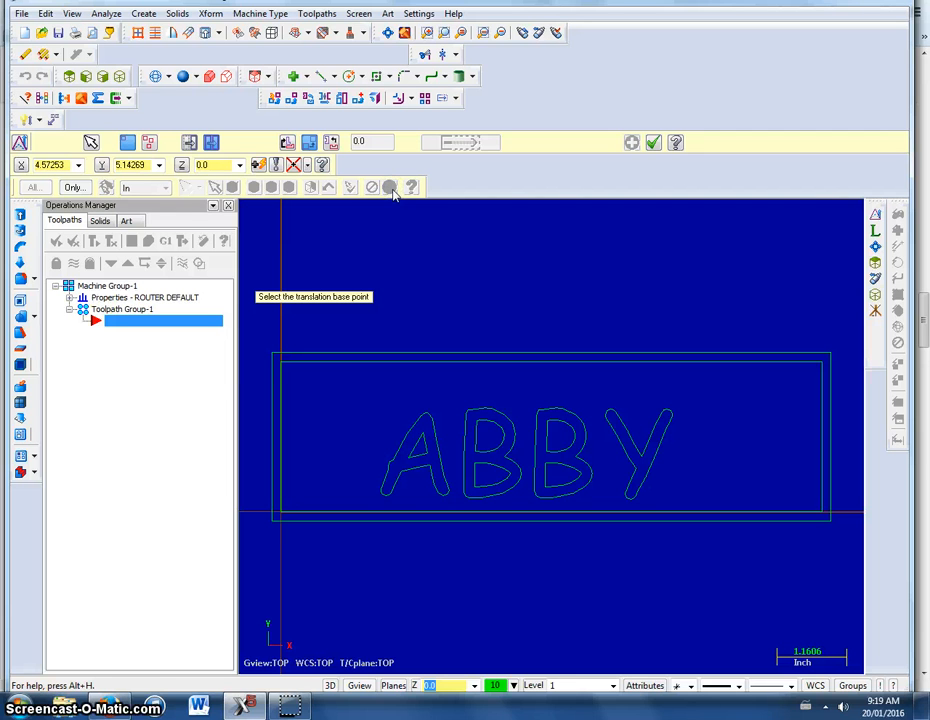
{"action": "left_click", "coordinate": [190, 142]}
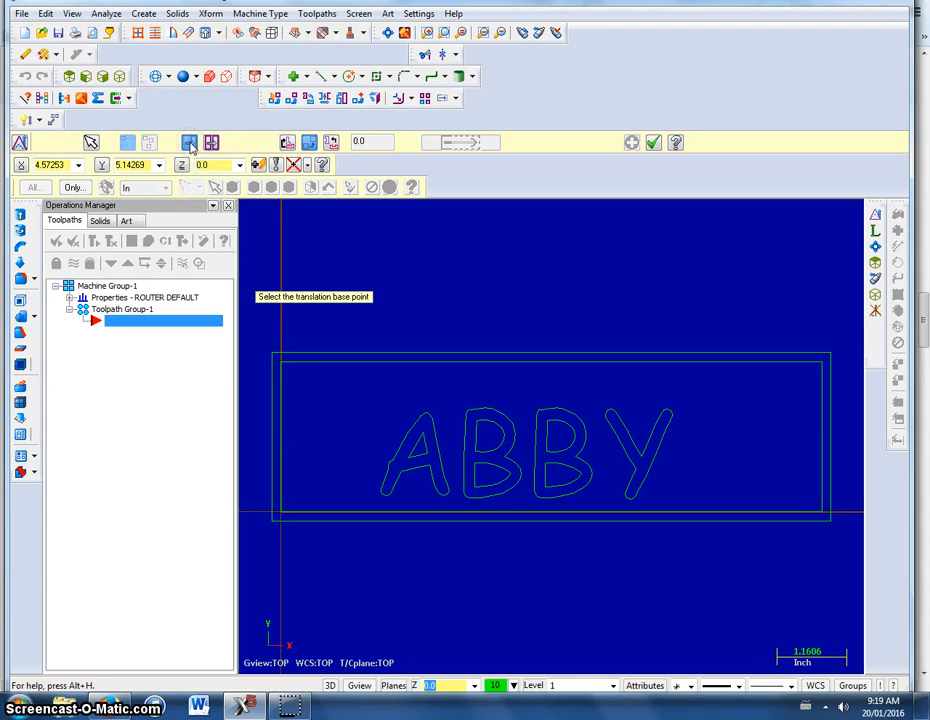
{"action": "left_click", "coordinate": [381, 491]}
{"action": "left_click", "coordinate": [403, 478]}
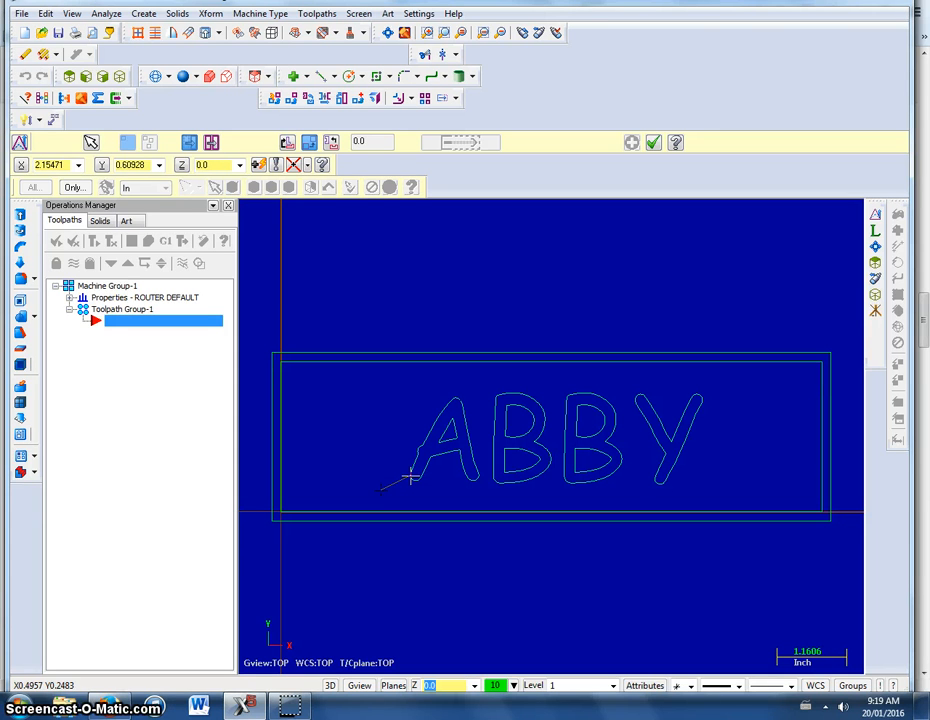
{"action": "left_click", "coordinate": [410, 478]}
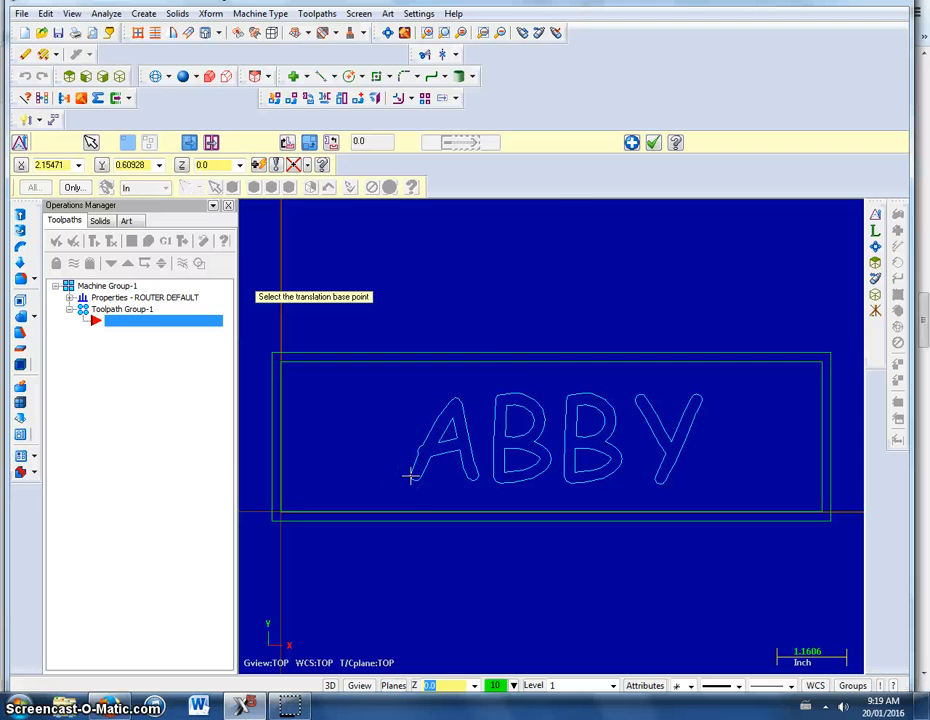
{"action": "left_click", "coordinate": [626, 137]}
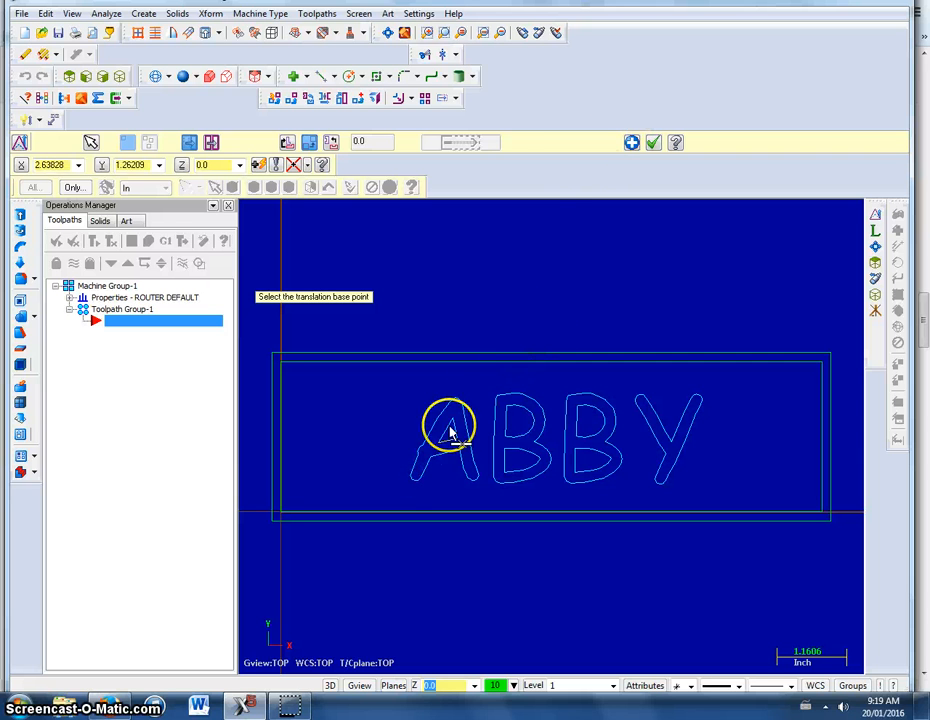
{"action": "left_click", "coordinate": [655, 145]}
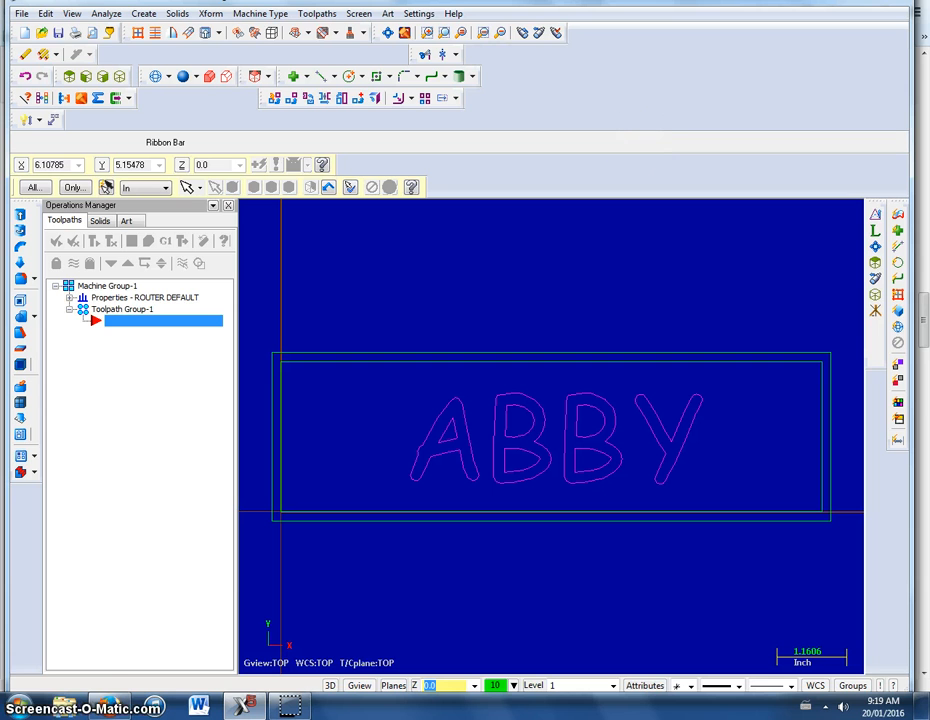
Save the part file and tilt the view to inspect the lettering above the block
{"action": "left_click", "coordinate": [58, 35]}
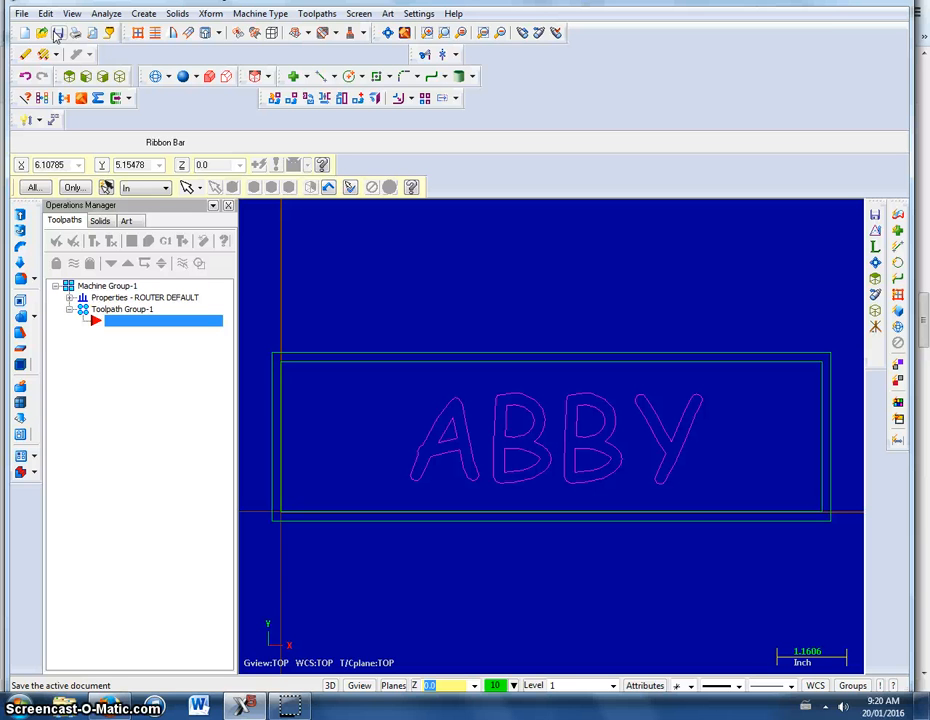
{"action": "middle_click_drag", "start_coordinate": [496, 523], "coordinate": [498, 430]}
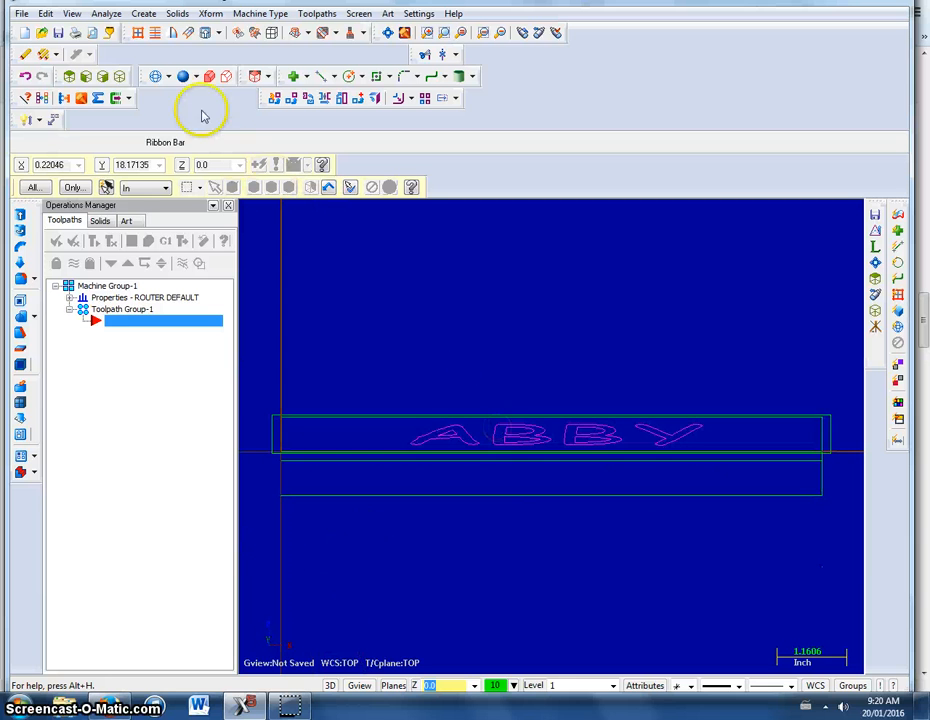
Start a ruled/lofted surface with single-entity chaining and select the arc at the block's origin end as the first contour
{"action": "left_click", "coordinate": [119, 77]}
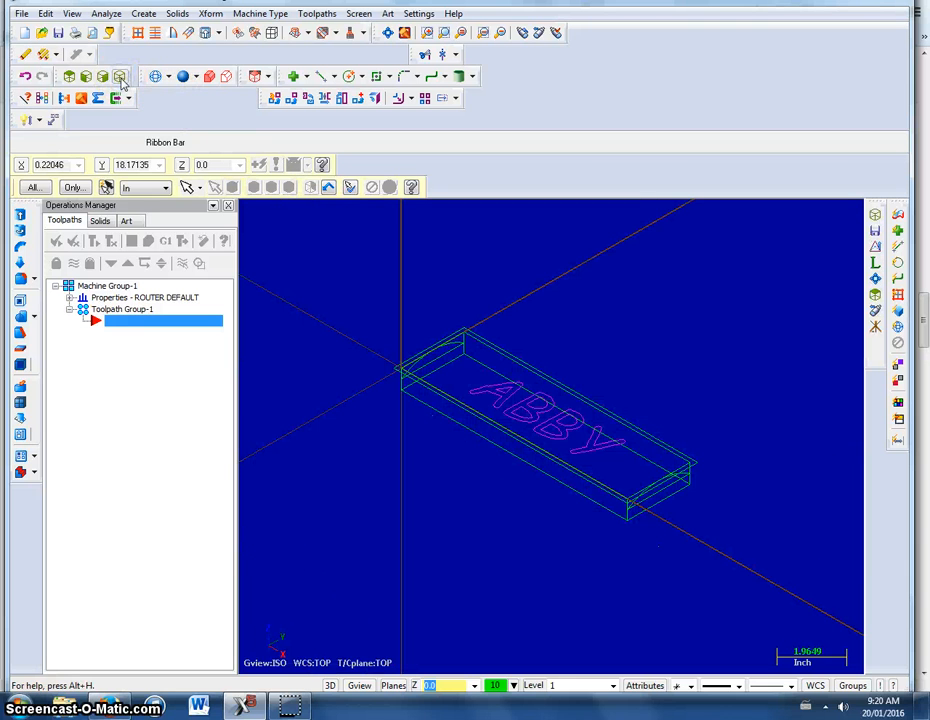
{"action": "scroll", "coordinate": [530, 400], "scroll_direction": "up", "scroll_amount": 1}
{"action": "scroll", "coordinate": [494, 383], "scroll_direction": "up", "scroll_amount": 2}
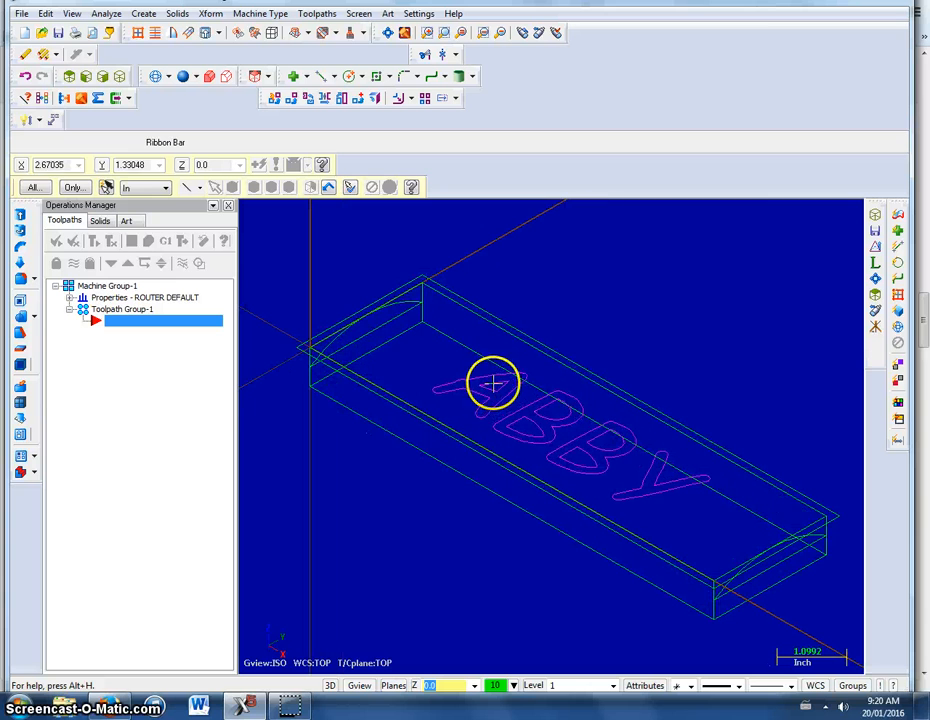
{"action": "left_click", "coordinate": [144, 13]}
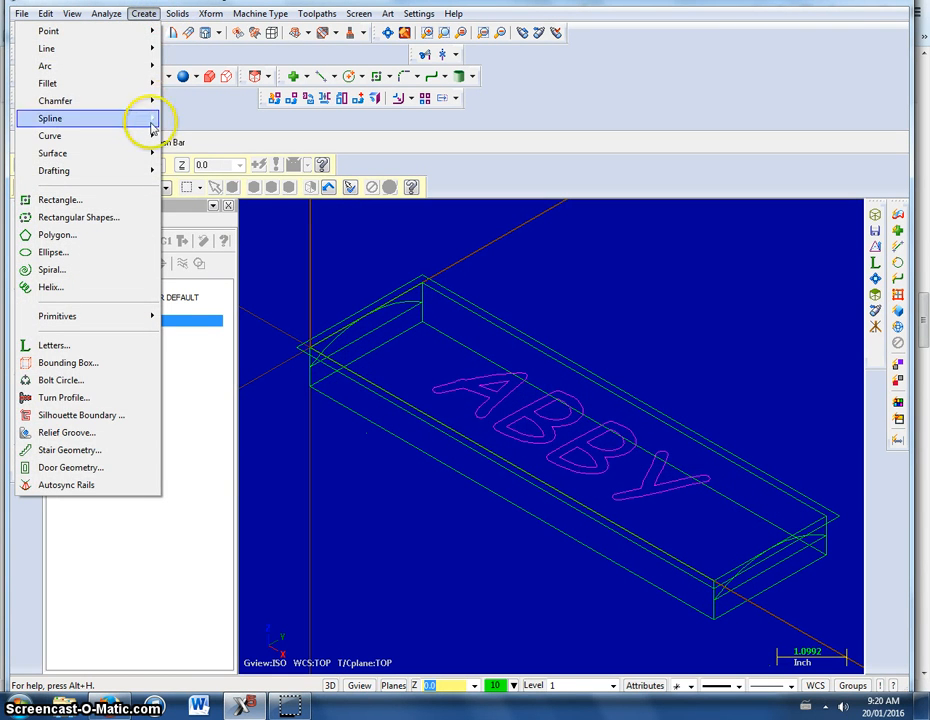
{"action": "mouse_move", "coordinate": [143, 155]}
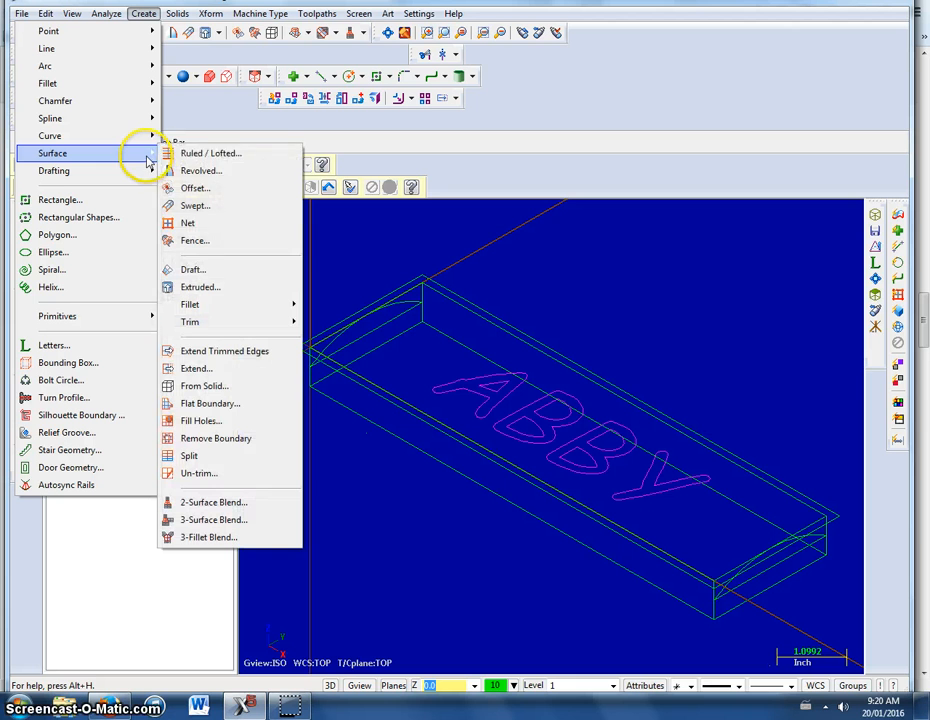
{"action": "left_click", "coordinate": [225, 154]}
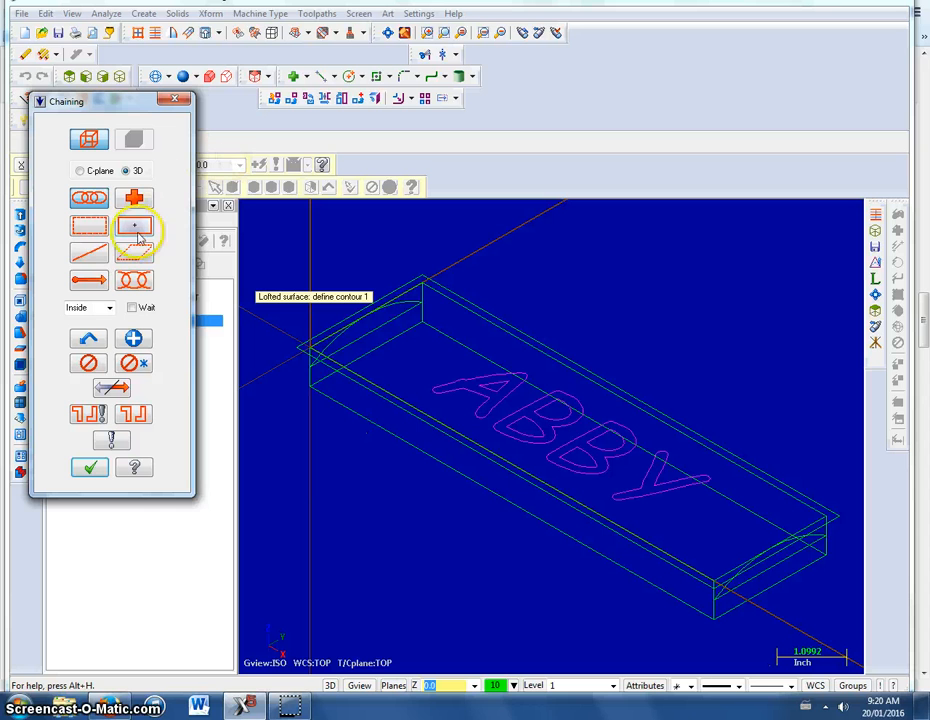
{"action": "left_click", "coordinate": [100, 258]}
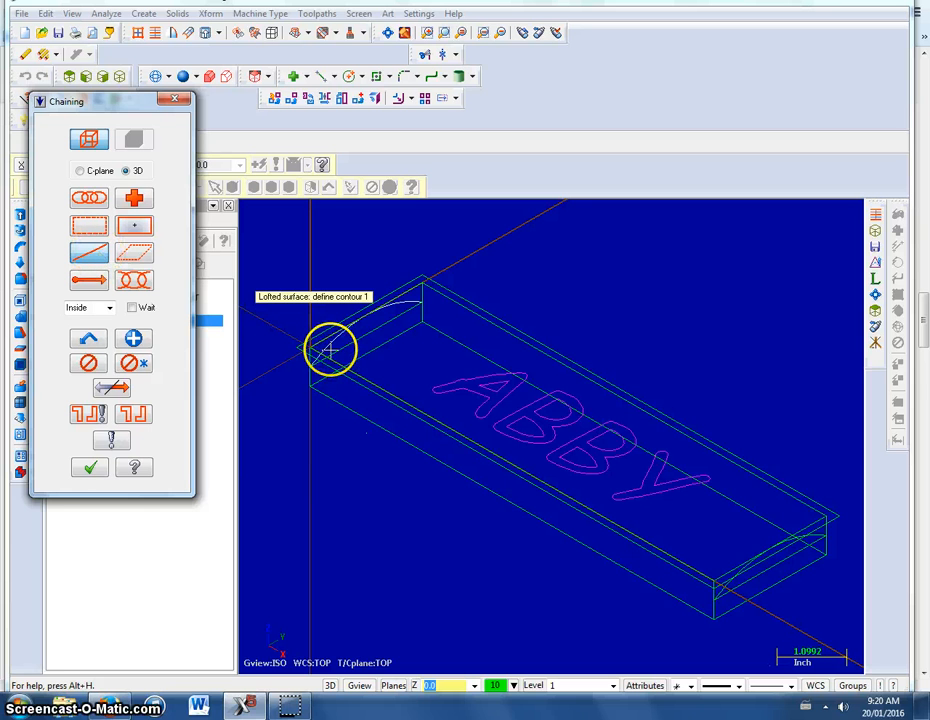
{"action": "scroll", "coordinate": [339, 342], "scroll_direction": "up", "scroll_amount": 1}
{"action": "scroll", "coordinate": [339, 342], "scroll_direction": "up", "scroll_amount": 2}
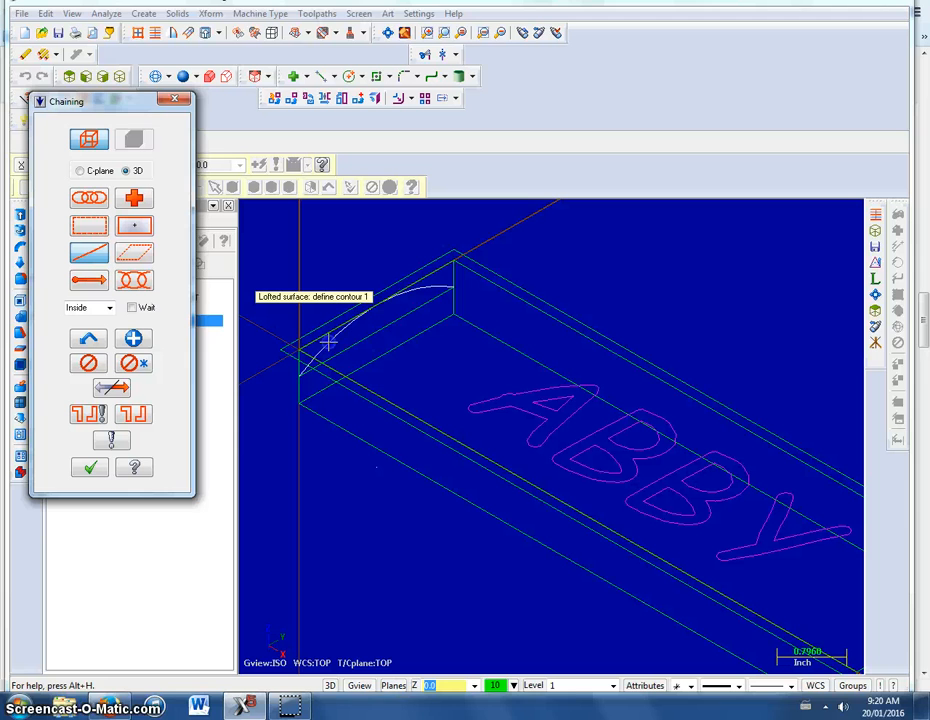
{"action": "left_click", "coordinate": [328, 341]}
Select the matching arc at the block's opposite end as the second contour and accept the chains to generate the lofted surface
{"action": "scroll", "coordinate": [546, 392], "scroll_direction": "down", "scroll_amount": 4}
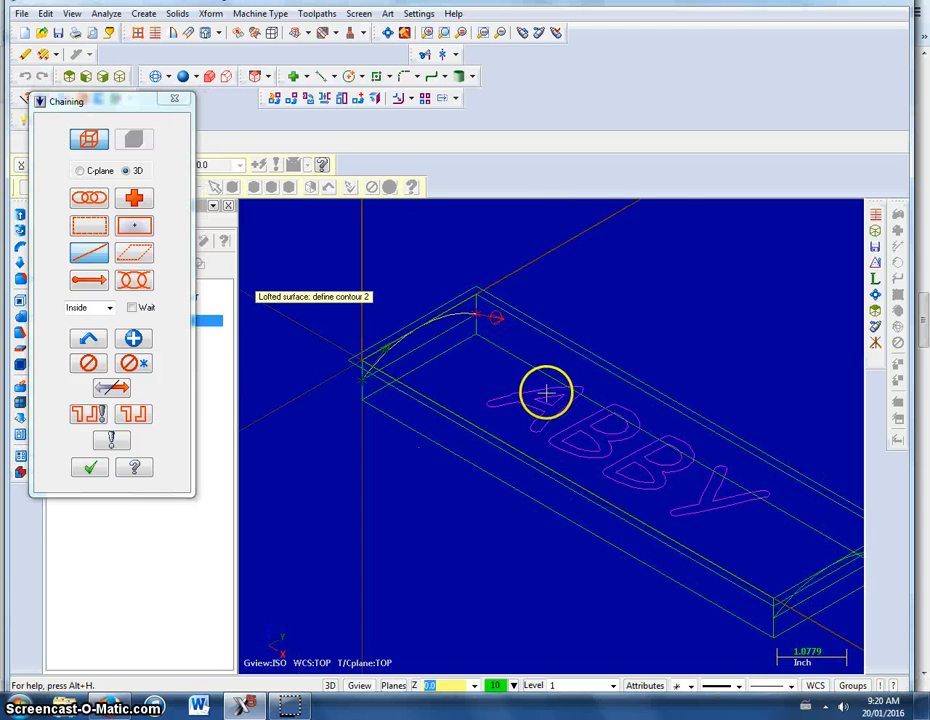
{"action": "scroll", "coordinate": [851, 560], "scroll_direction": "up", "scroll_amount": 4}
{"action": "scroll", "coordinate": [840, 550], "scroll_direction": "up", "scroll_amount": 2}
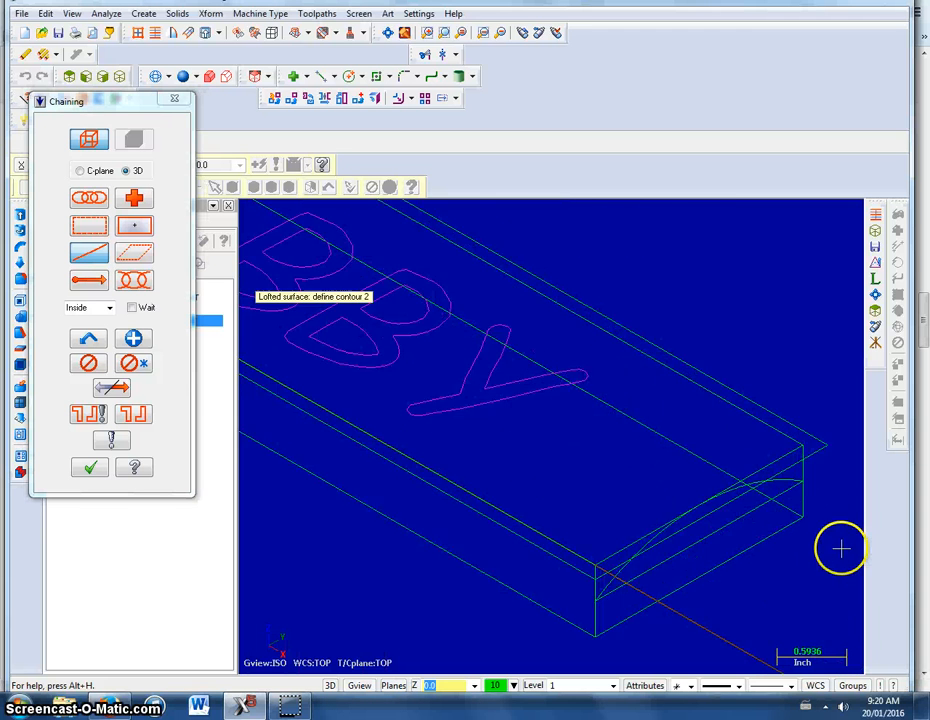
{"action": "scroll", "coordinate": [775, 473], "scroll_direction": "up", "scroll_amount": 1}
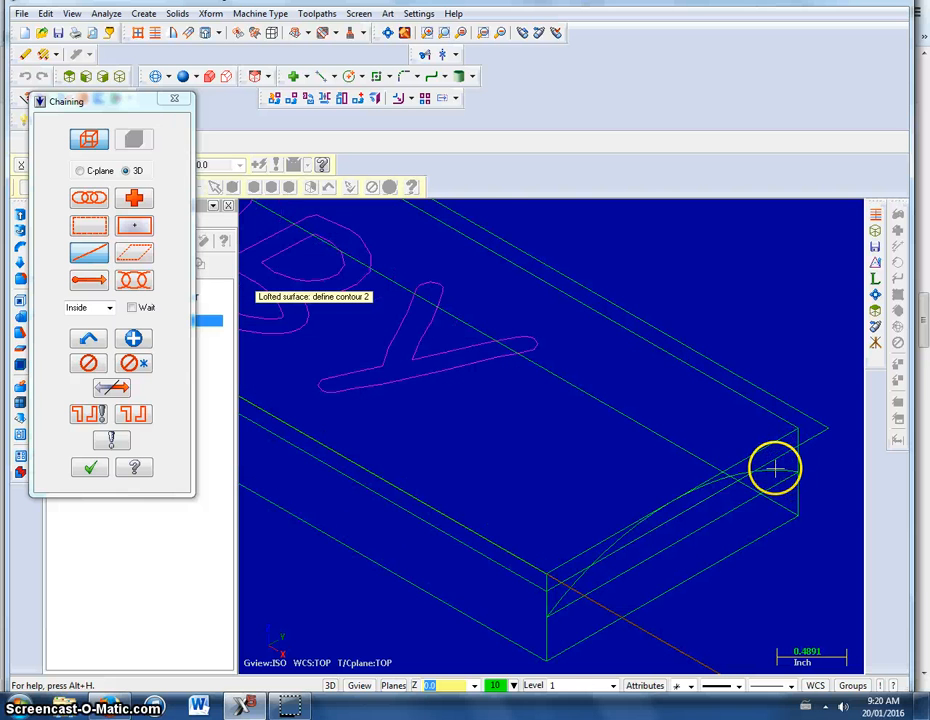
{"action": "scroll", "coordinate": [548, 531], "scroll_direction": "up", "scroll_amount": 1}
{"action": "left_click", "coordinate": [586, 592]}
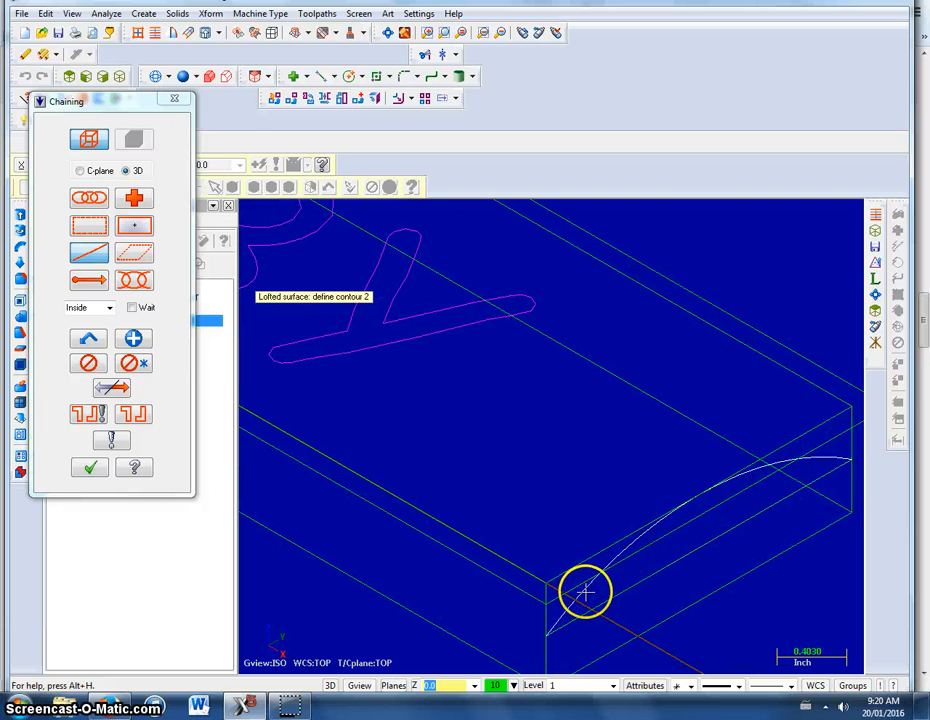
{"action": "left_click", "coordinate": [805, 492]}
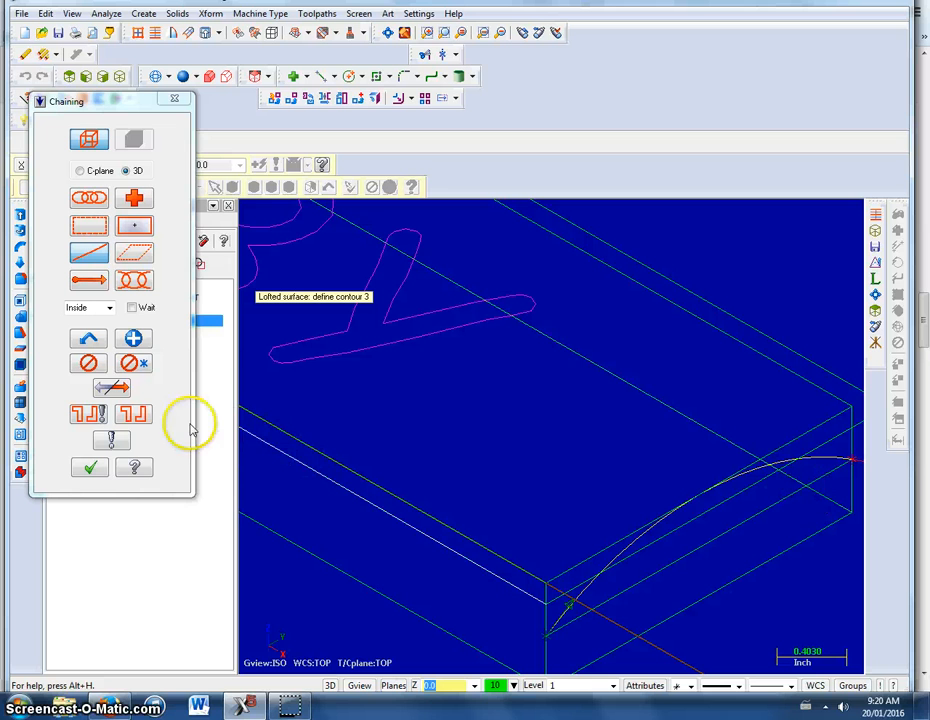
{"action": "left_click", "coordinate": [97, 468]}
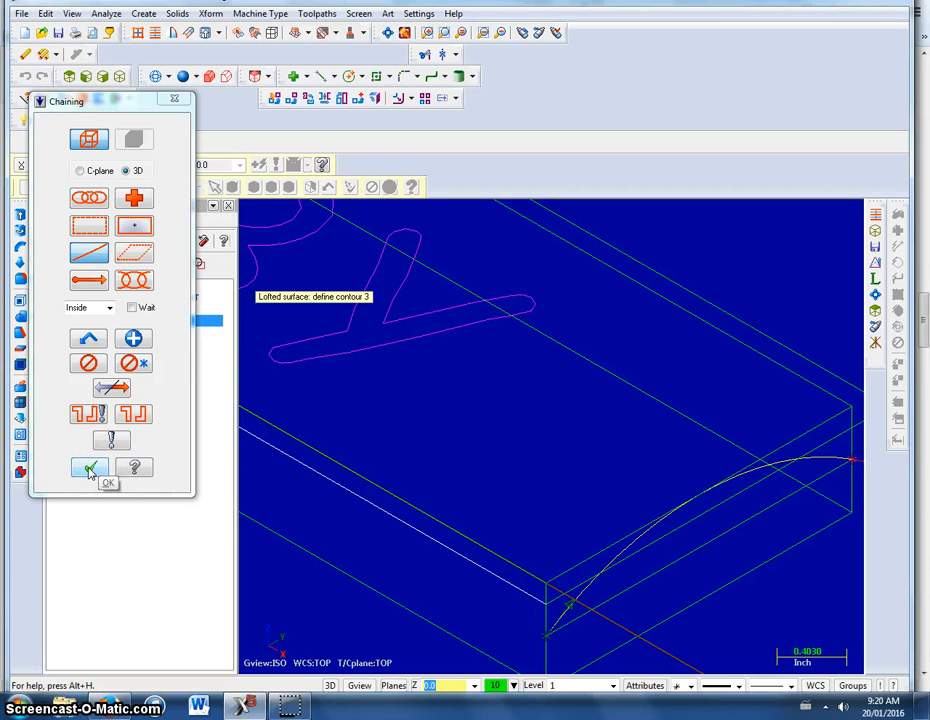
{"action": "left_click", "coordinate": [90, 469]}
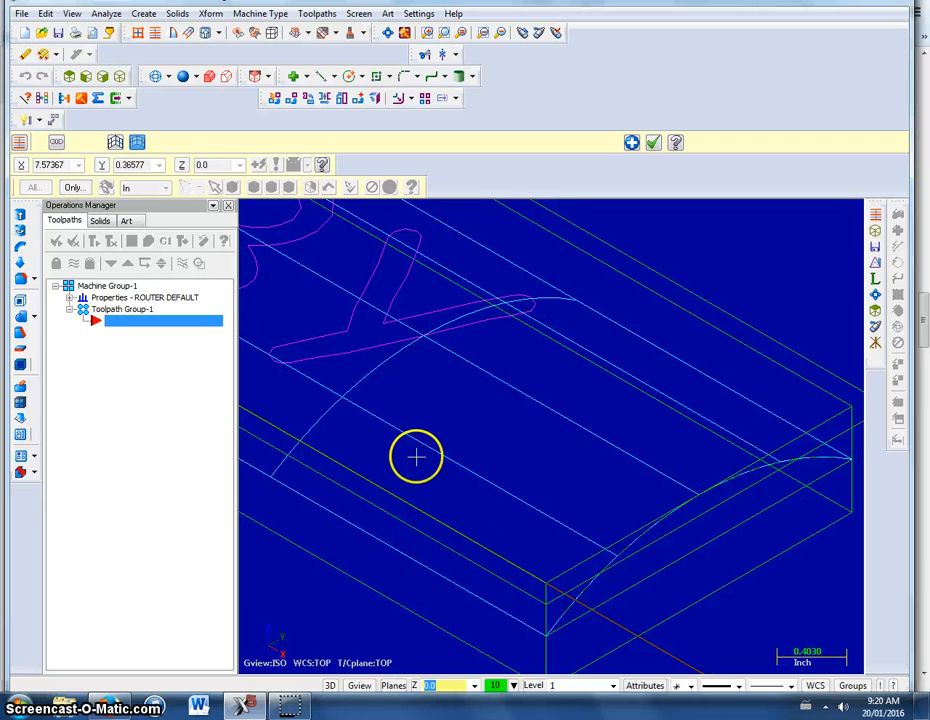
Inspect the lofted surface with the whole block in view, accept it and save the part file
{"action": "middle_click_drag", "start_coordinate": [417, 455], "coordinate": [381, 443]}
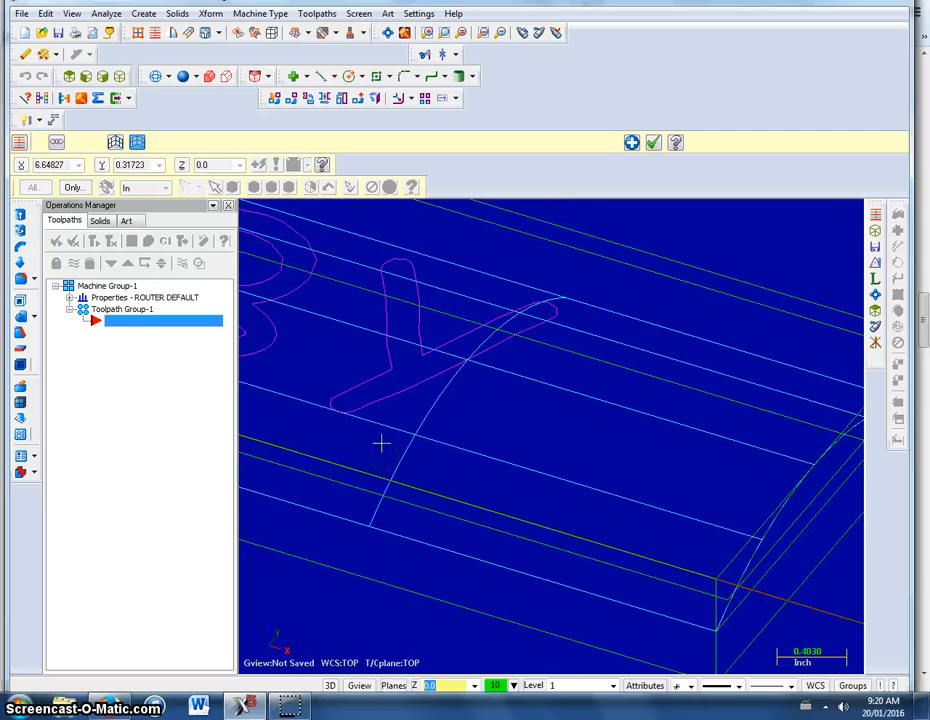
{"action": "left_click", "coordinate": [388, 34]}
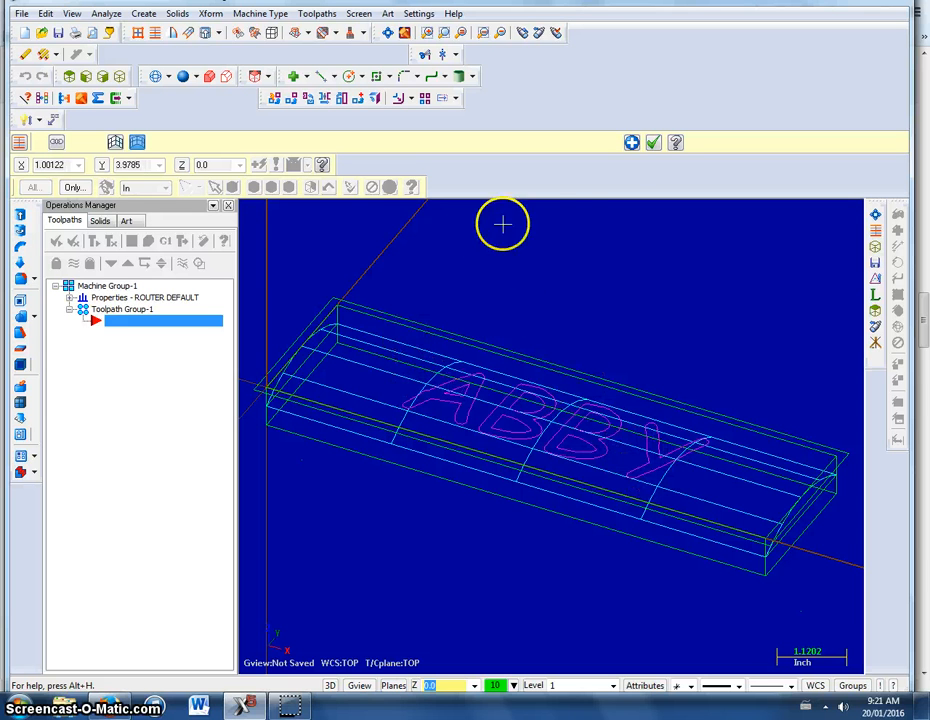
{"action": "left_click", "coordinate": [654, 144]}
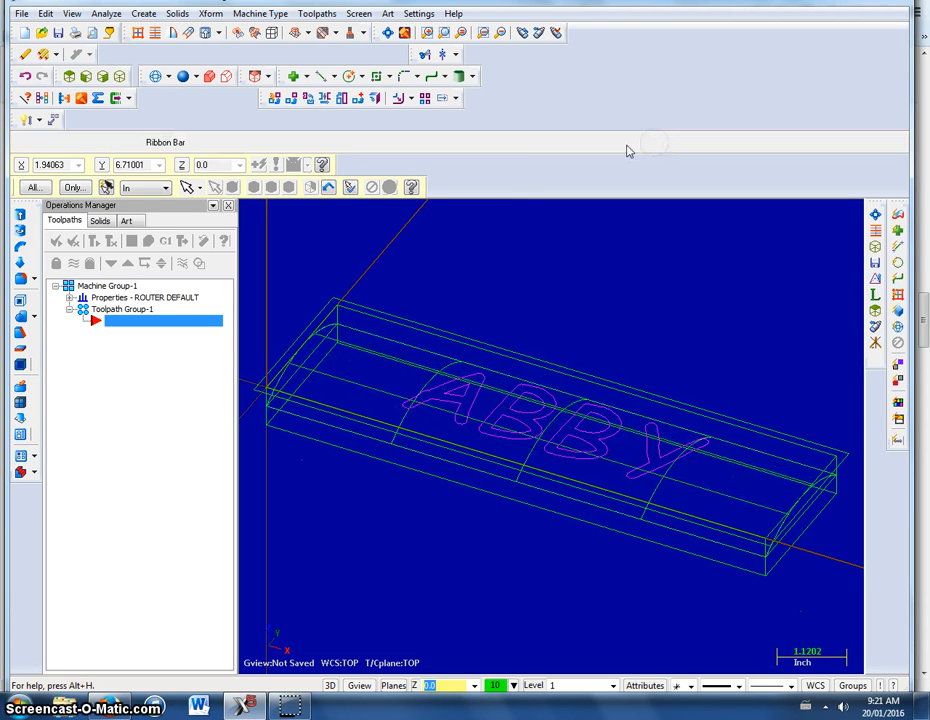
{"action": "left_click", "coordinate": [59, 35]}
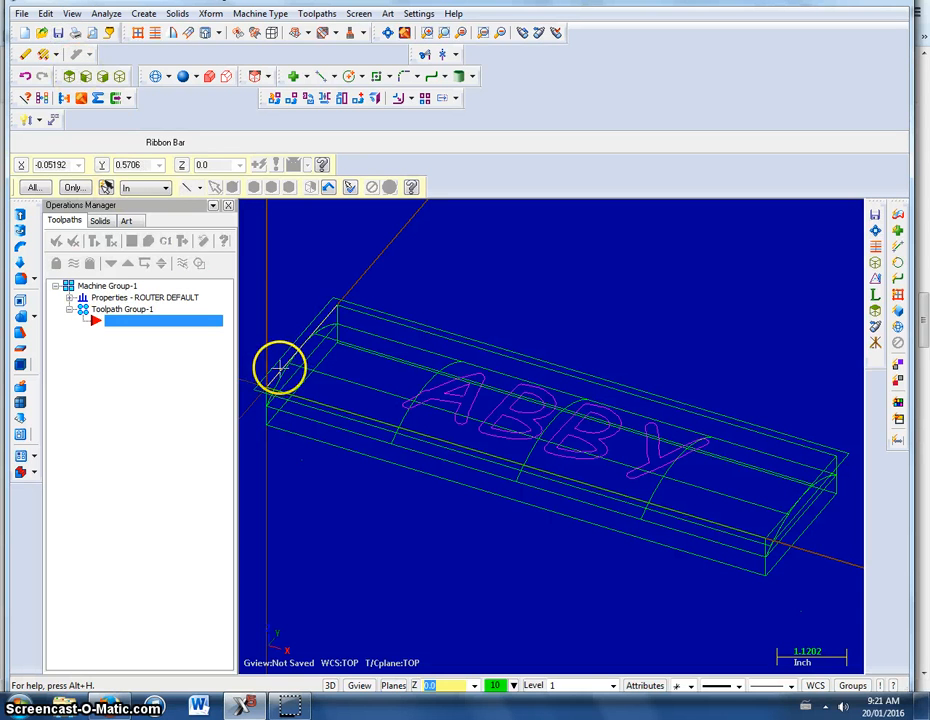
In the top view, draw a rectangle about 5.34 by 1.77 inches enclosing all the lettering, and save the part file
{"action": "left_click", "coordinate": [69, 78]}
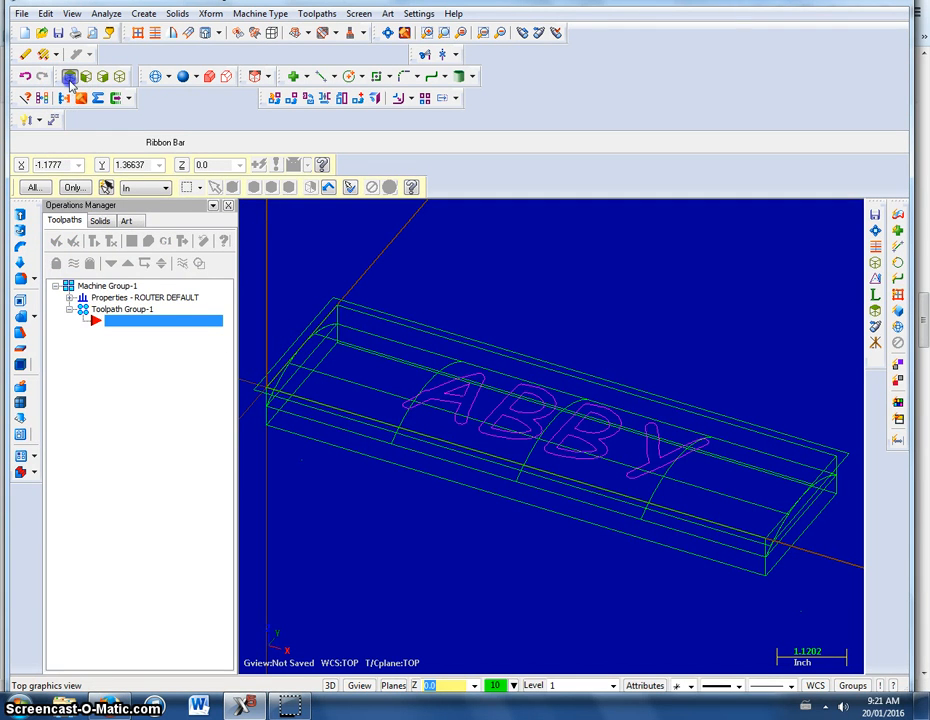
{"action": "left_click", "coordinate": [196, 320]}
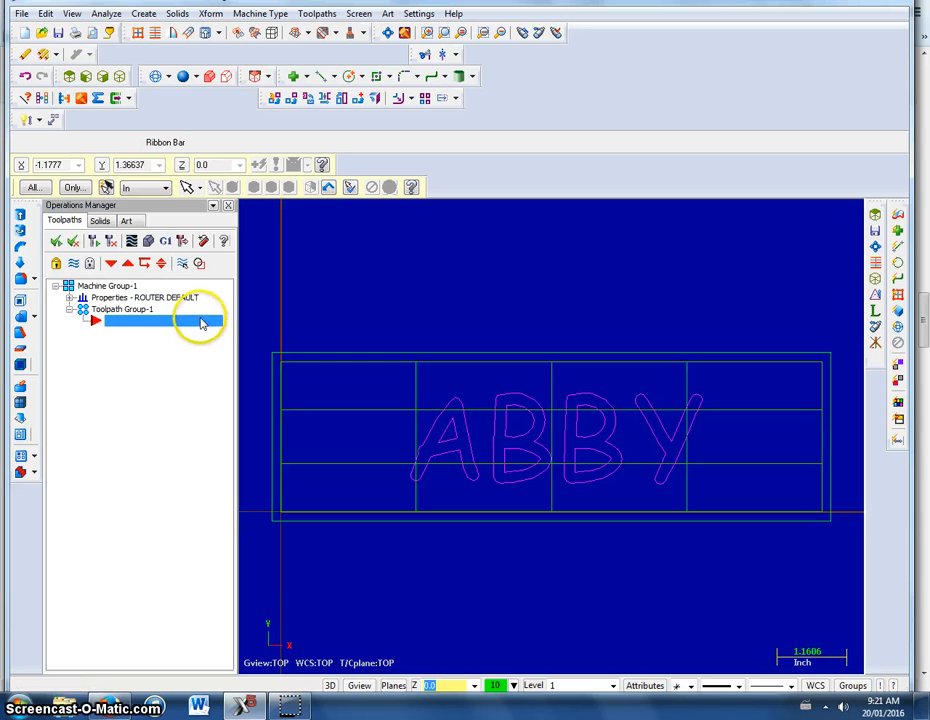
{"action": "left_click", "coordinate": [144, 15]}
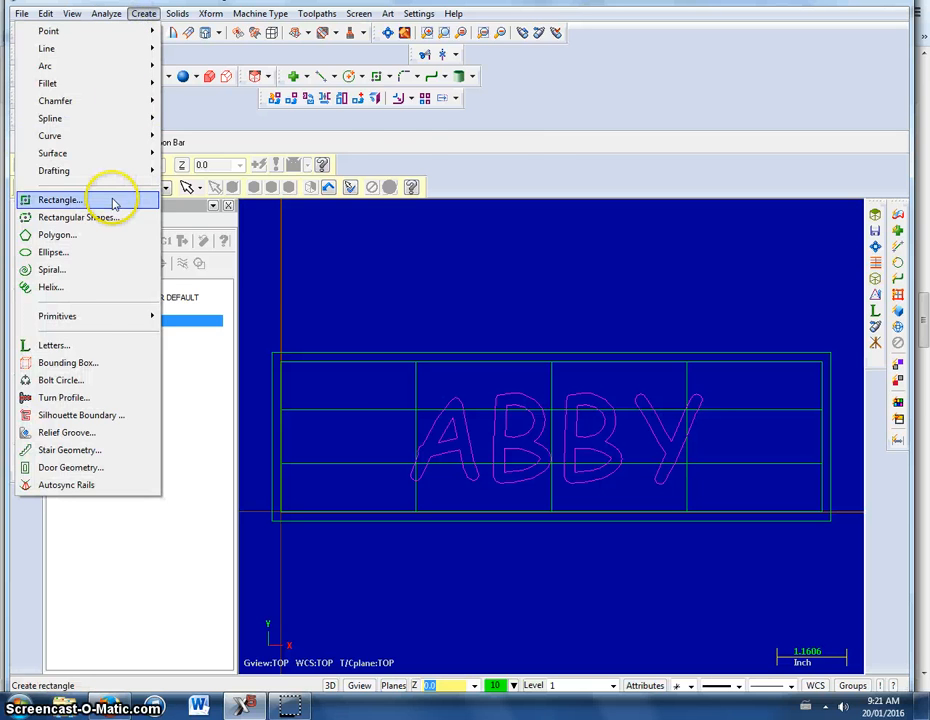
{"action": "left_click", "coordinate": [114, 199]}
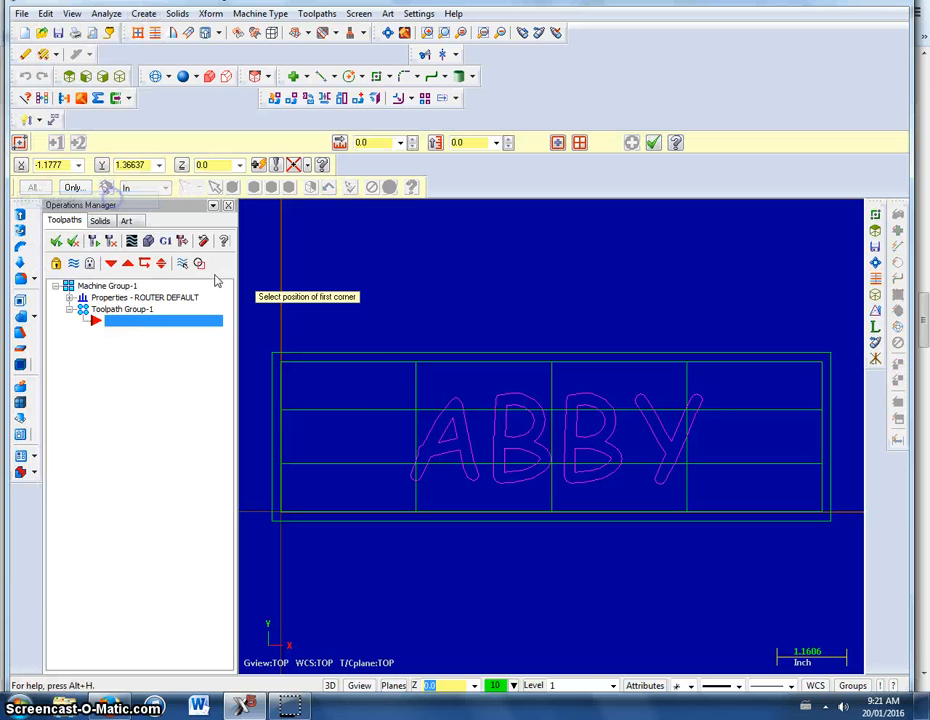
{"action": "left_click", "coordinate": [392, 388]}
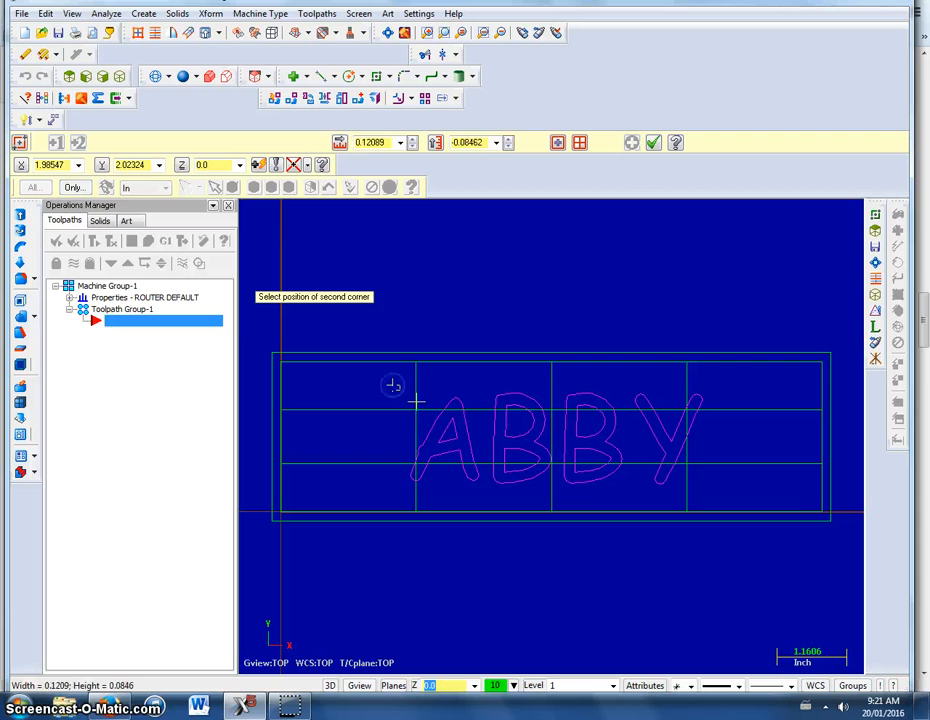
{"action": "left_click", "coordinate": [713, 490]}
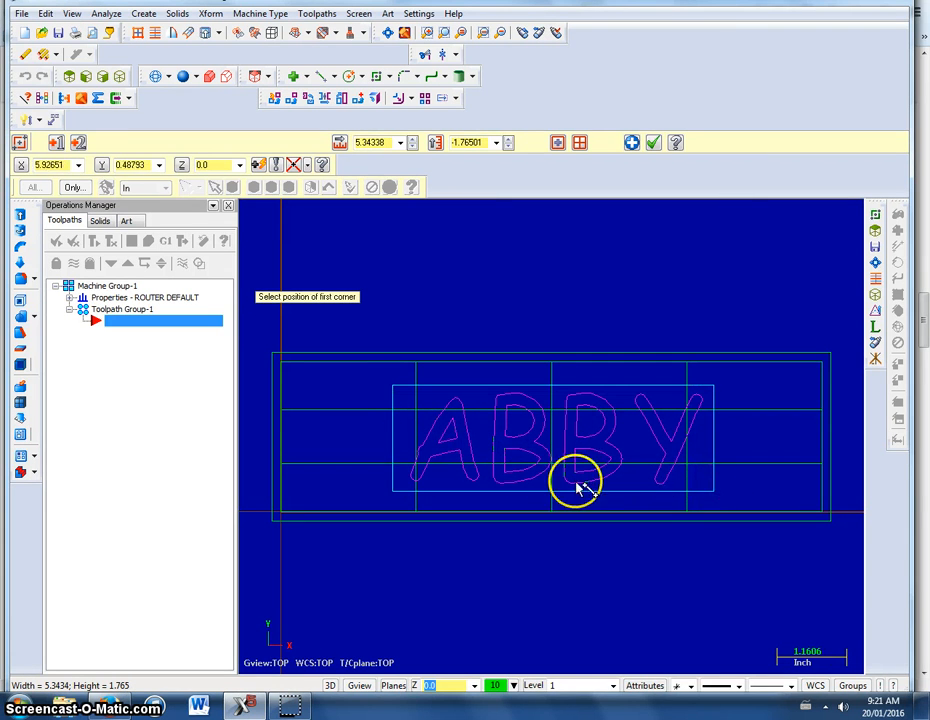
{"action": "left_click", "coordinate": [653, 143]}
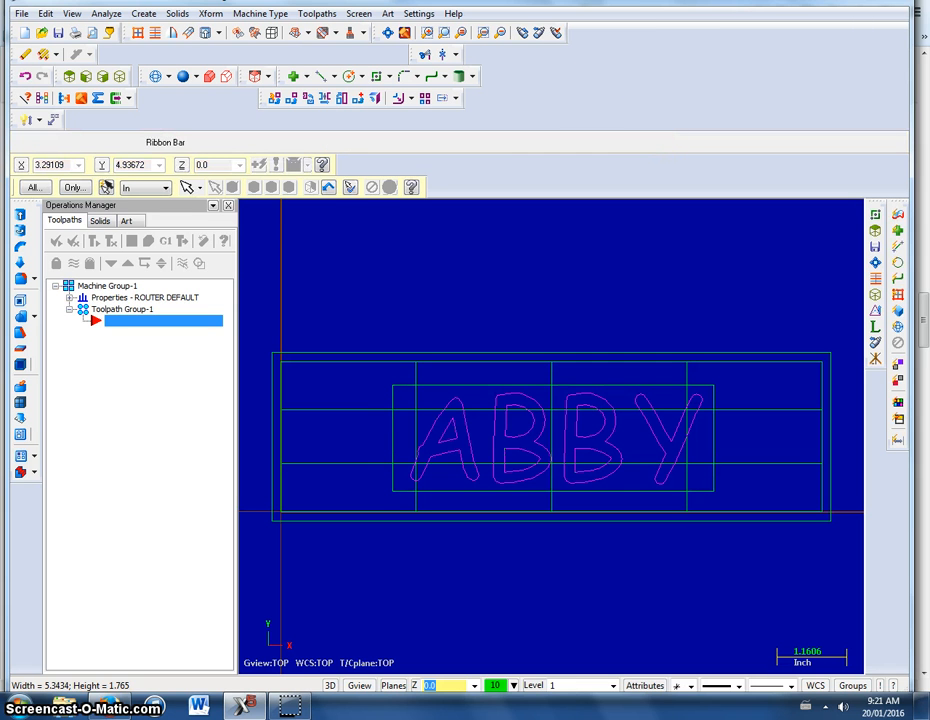
{"action": "left_click", "coordinate": [66, 34]}
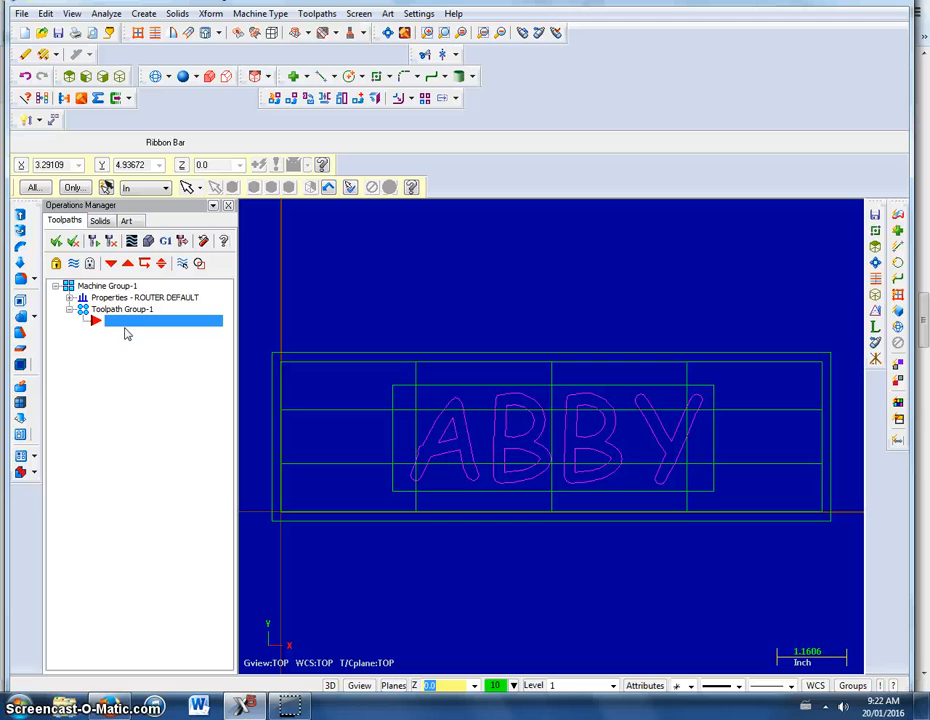
{"action": "left_click", "coordinate": [119, 318]}
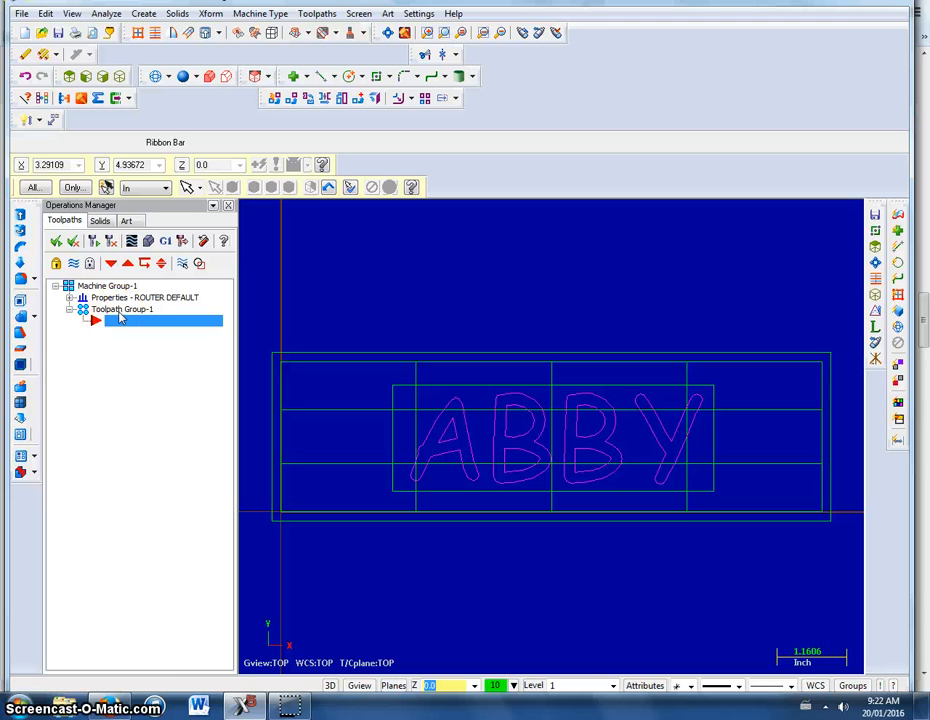